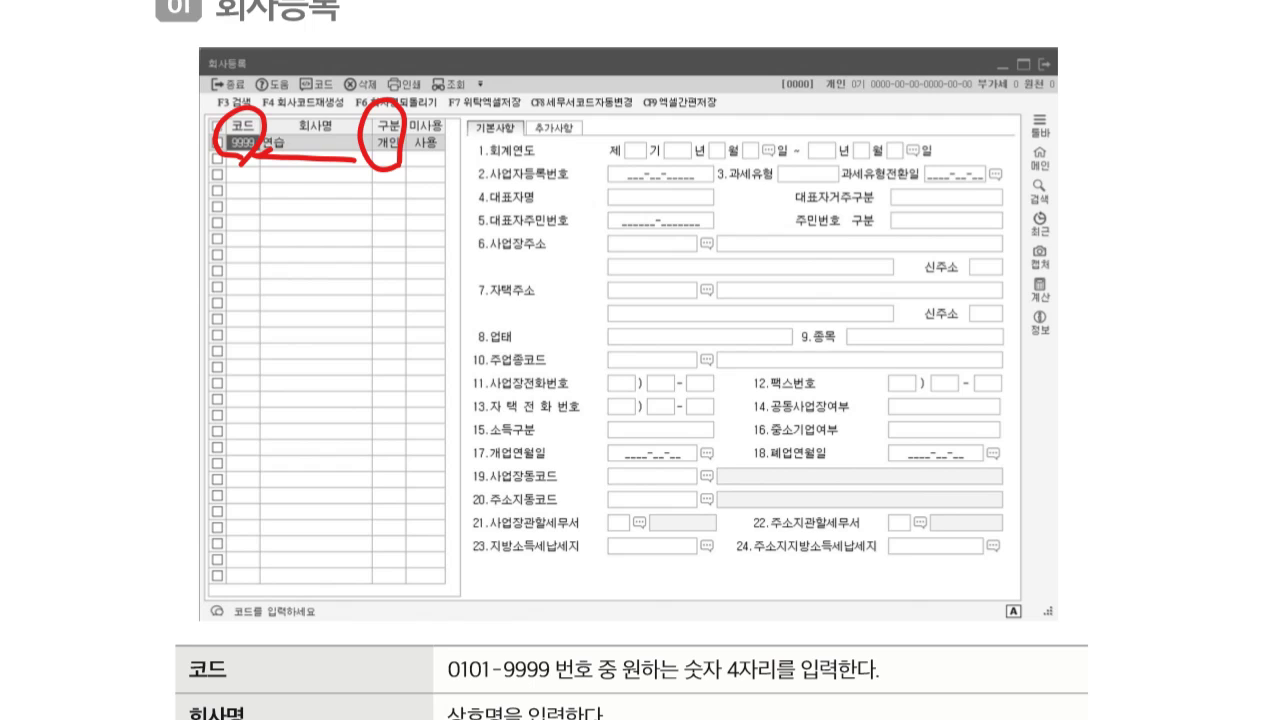
Read the textbook's guide to the 회사등록 fields and its note on correcting missing or wrong entries in the exam.
{"action": "left_click_drag", "start_coordinate": [472, 162], "coordinate": [558, 158]}
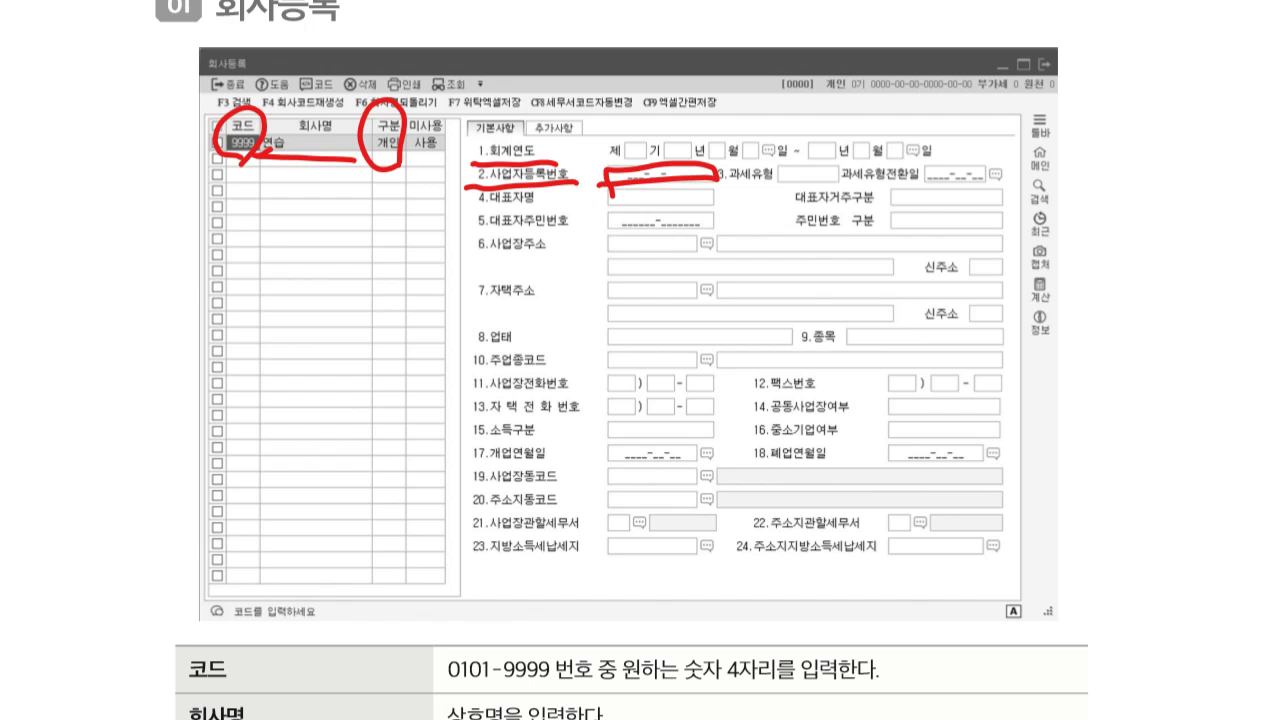
{"action": "mouse_move", "coordinate": [482, 237]}
{"action": "left_mouse_down"}
{"action": "mouse_move", "coordinate": [469, 295]}
{"action": "mouse_move", "coordinate": [484, 311]}
{"action": "left_mouse_up"}
{"action": "mouse_move", "coordinate": [468, 319]}
{"action": "left_mouse_down"}
{"action": "mouse_move", "coordinate": [477, 330]}
{"action": "mouse_move", "coordinate": [489, 320]}
{"action": "left_mouse_up"}
{"action": "left_click_drag", "start_coordinate": [786, 321], "coordinate": [826, 311]}
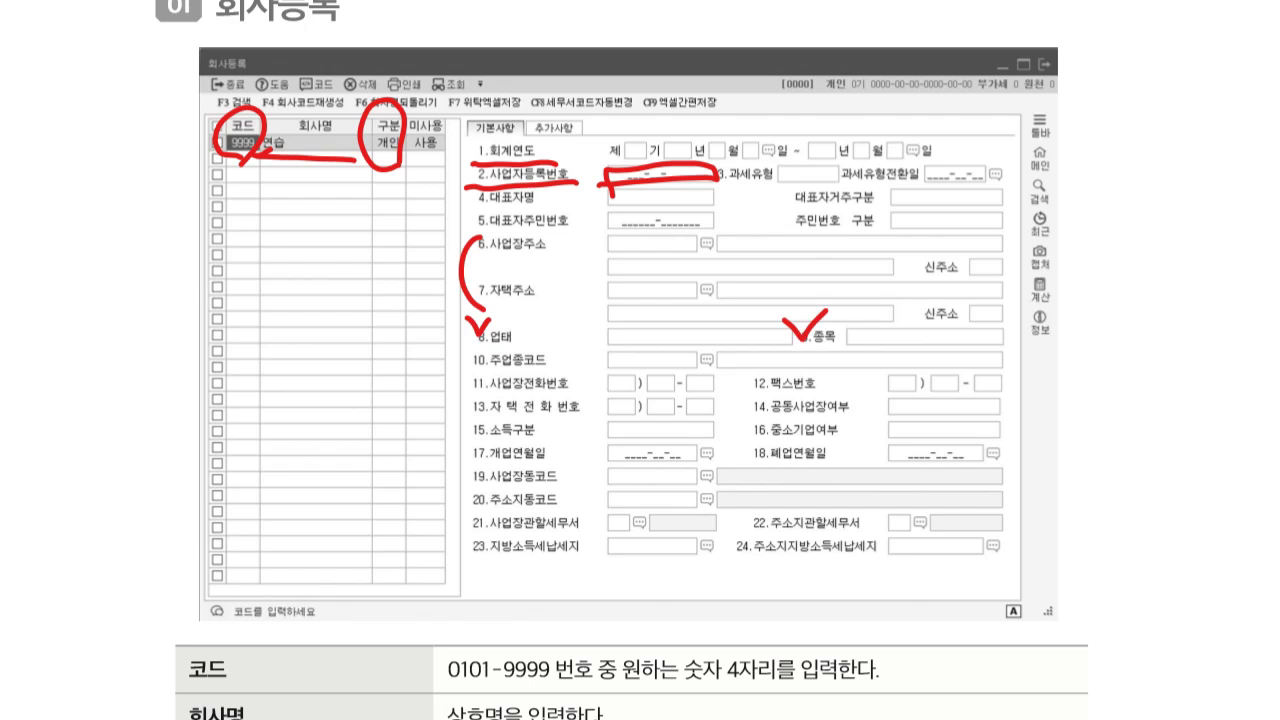
{"action": "mouse_move", "coordinate": [492, 529]}
{"action": "left_mouse_down"}
{"action": "mouse_move", "coordinate": [457, 523]}
{"action": "mouse_move", "coordinate": [497, 538]}
{"action": "left_mouse_up"}
{"action": "left_click_drag", "start_coordinate": [473, 257], "coordinate": [567, 256]}
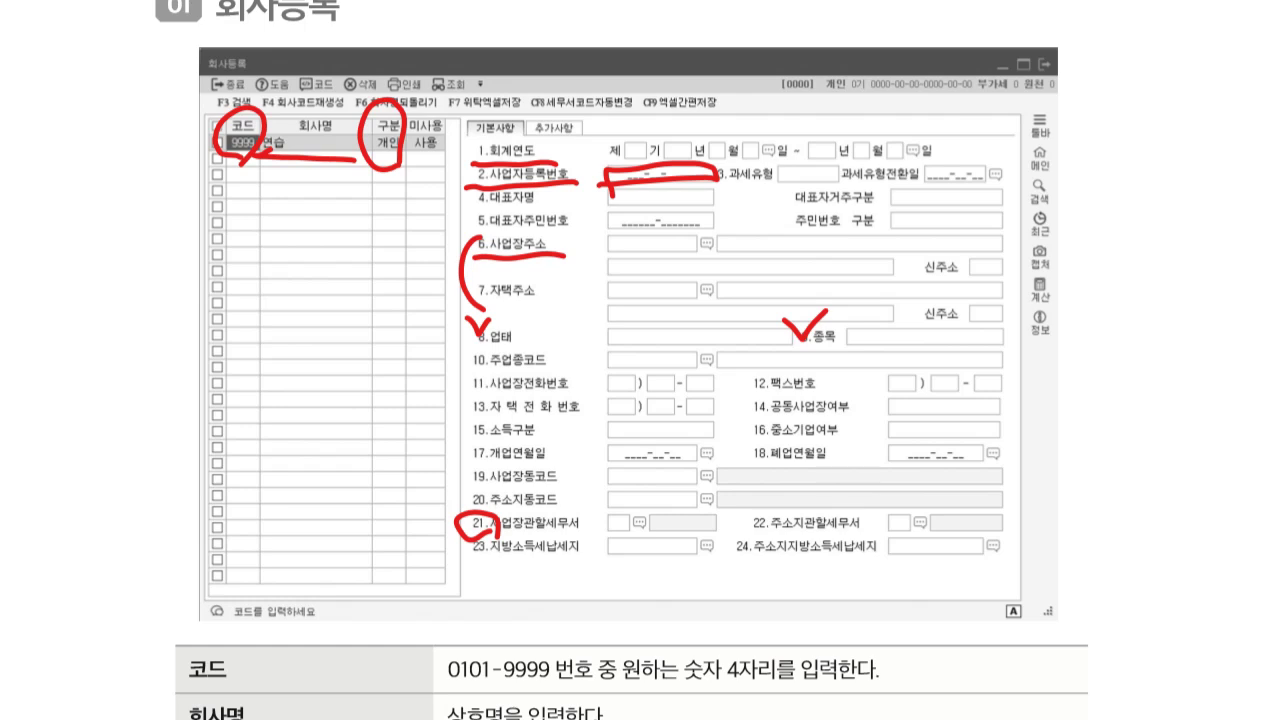
{"action": "scroll", "coordinate": [640, 360], "scroll_direction": "down", "scroll_amount": 10}
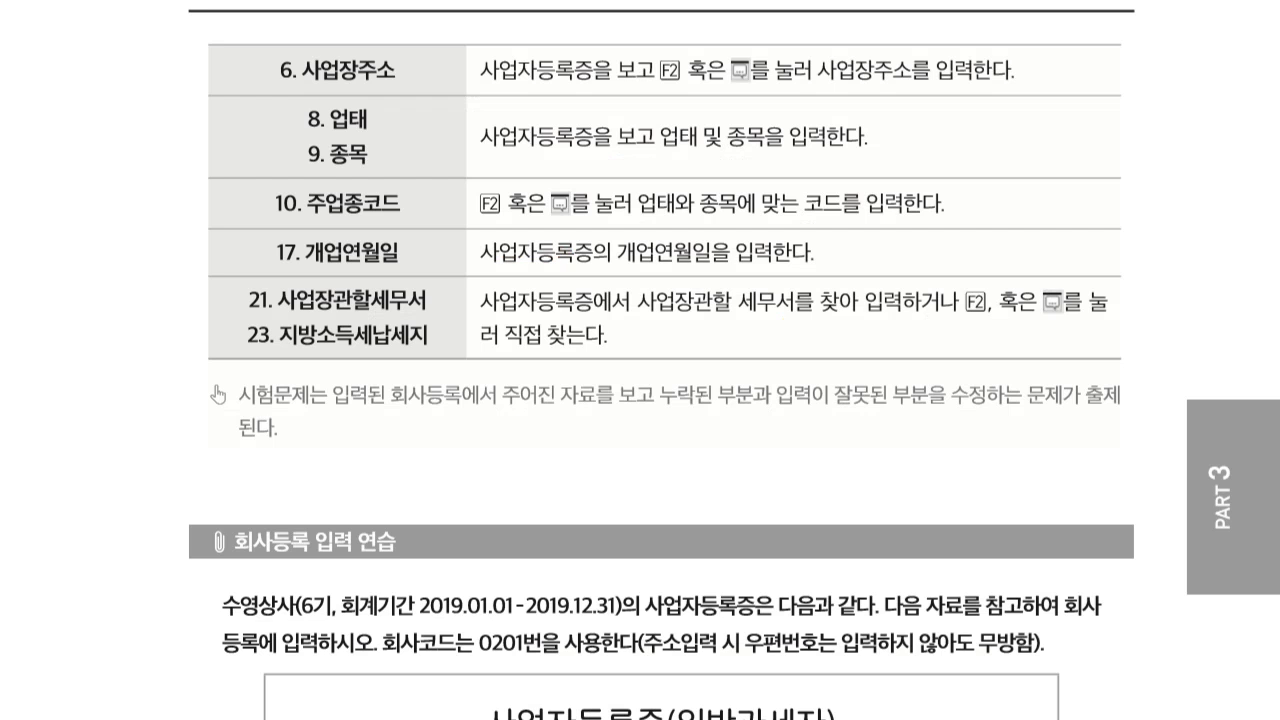
{"action": "mouse_move", "coordinate": [304, 412]}
{"action": "left_mouse_down"}
{"action": "mouse_move", "coordinate": [226, 404]}
{"action": "mouse_move", "coordinate": [300, 423]}
{"action": "left_mouse_up"}
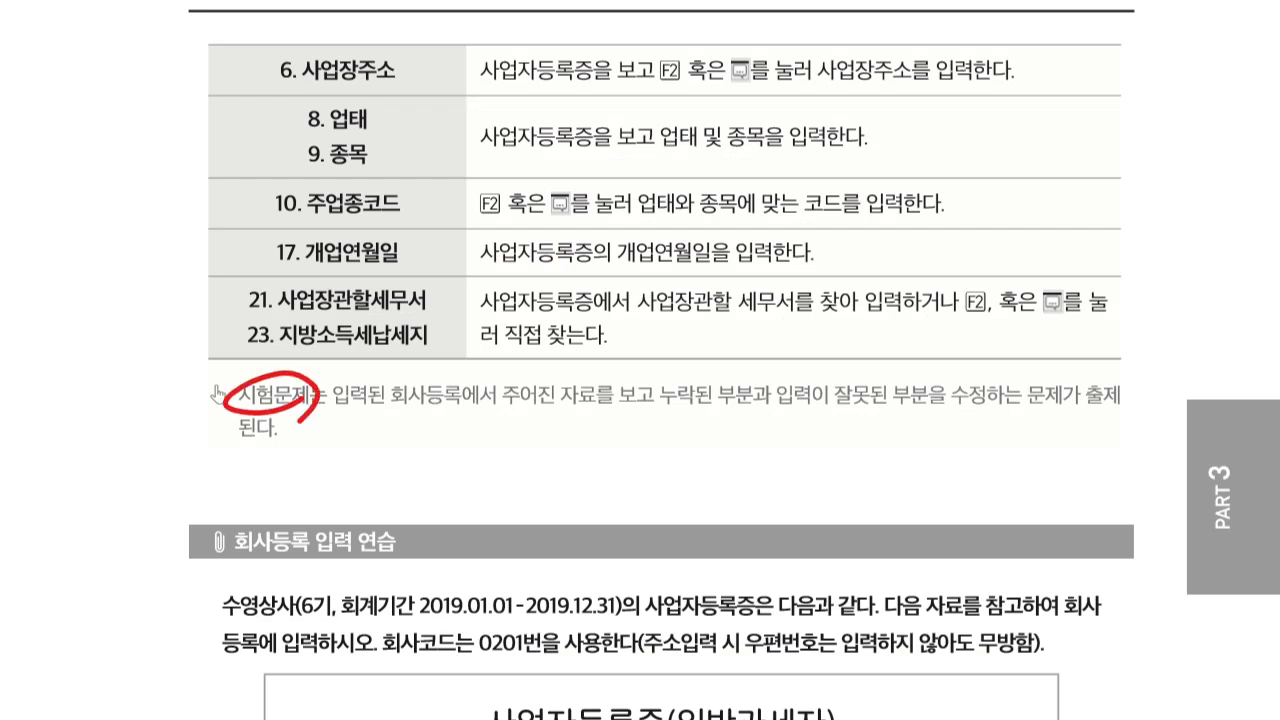
{"action": "left_click_drag", "start_coordinate": [388, 409], "coordinate": [628, 410]}
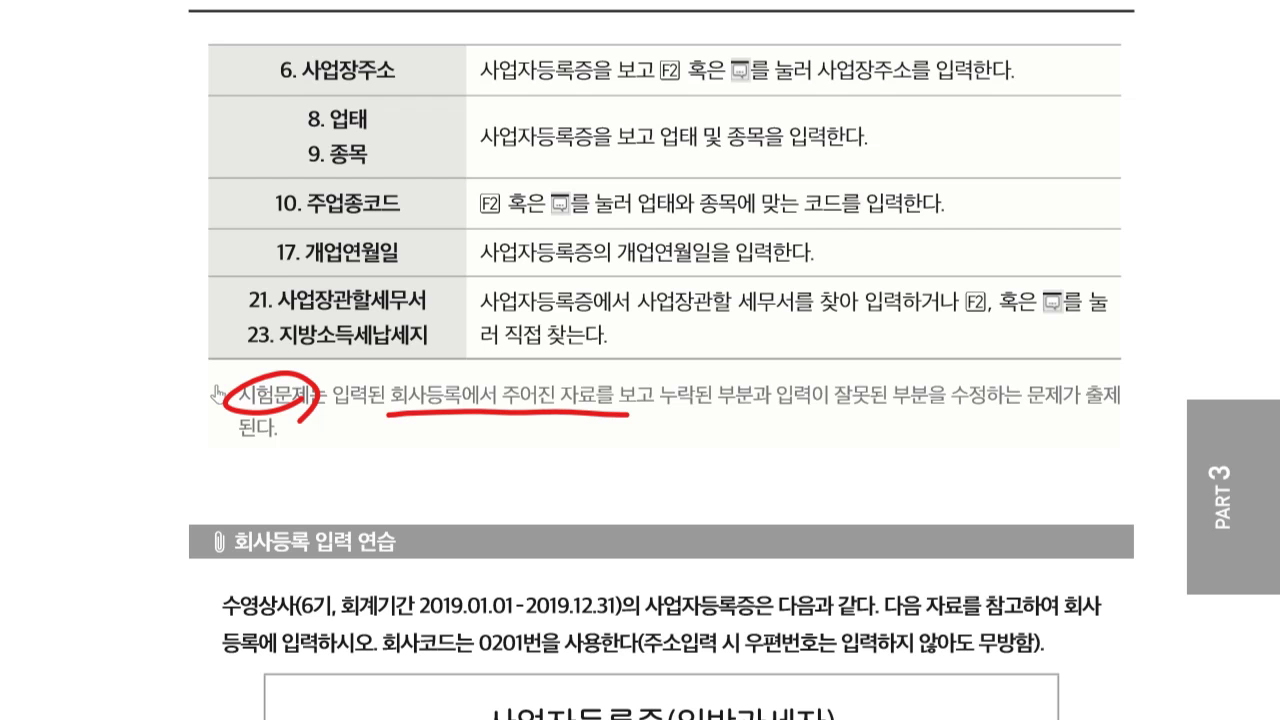
{"action": "left_click_drag", "start_coordinate": [662, 420], "coordinate": [760, 423]}
{"action": "left_click_drag", "start_coordinate": [958, 421], "coordinate": [1031, 424]}
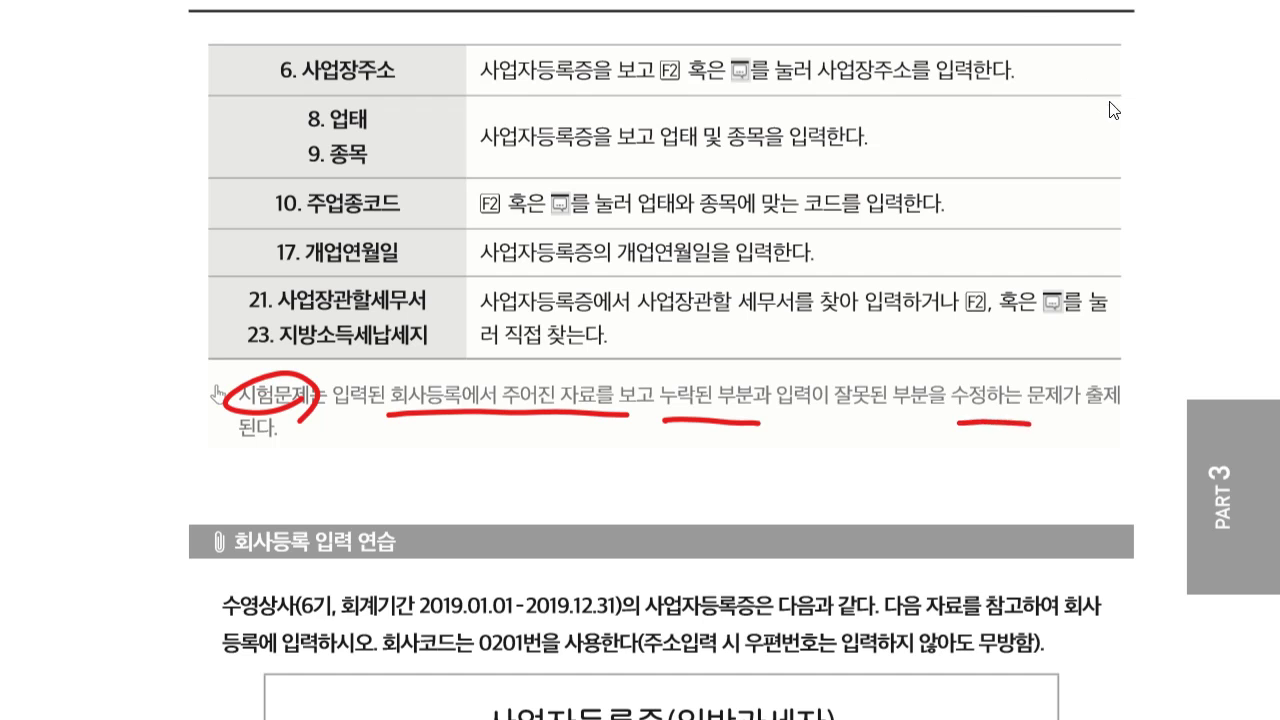
{"action": "scroll", "coordinate": [1110, 139], "scroll_direction": "down", "scroll_amount": 5}
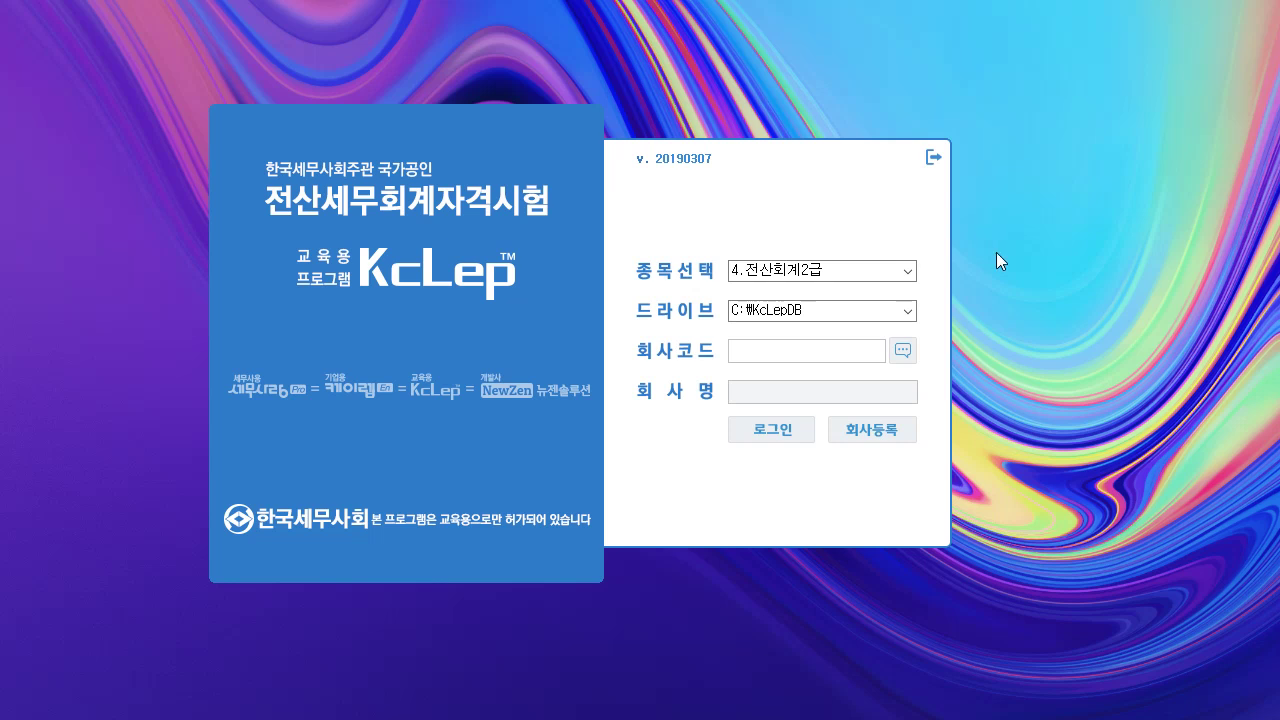
Switch to KcLep, open company registration (회사등록) and enter company code 0201 as given in the exercise.
{"action": "left_click", "coordinate": [879, 436]}
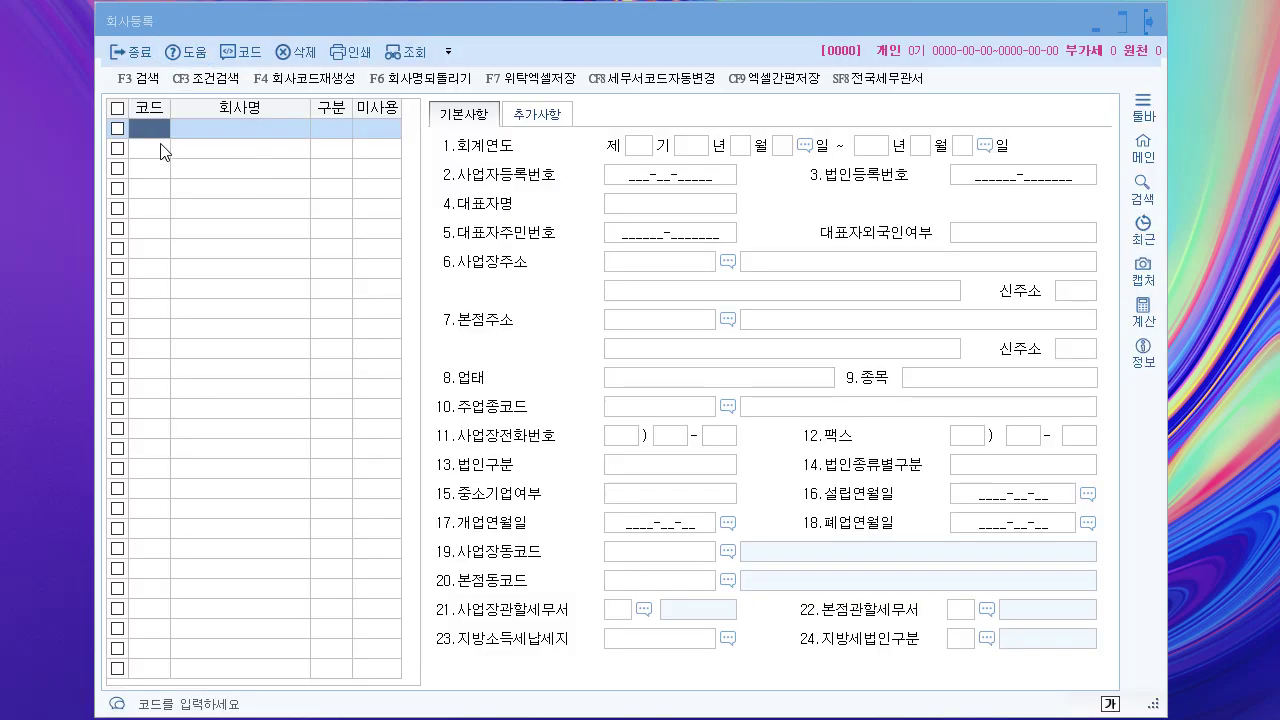
{"action": "left_click", "coordinate": [150, 134]}
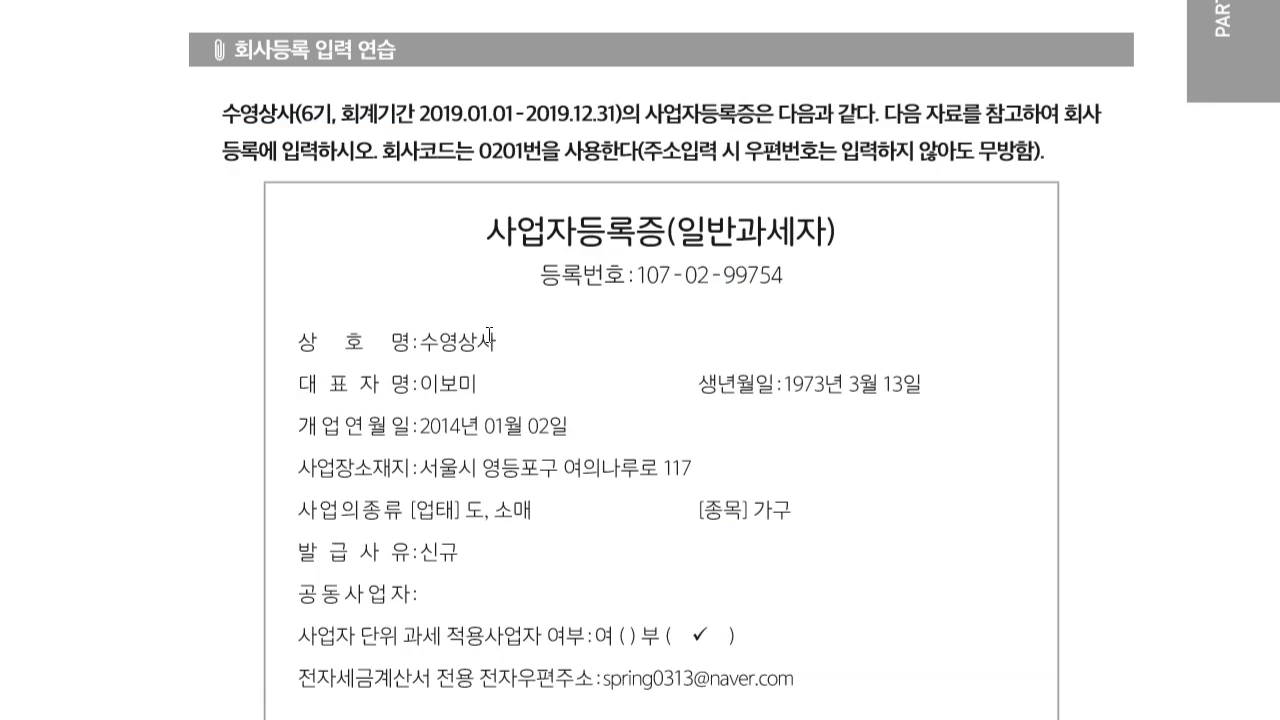
{"action": "left_click_drag", "start_coordinate": [401, 171], "coordinate": [532, 165]}
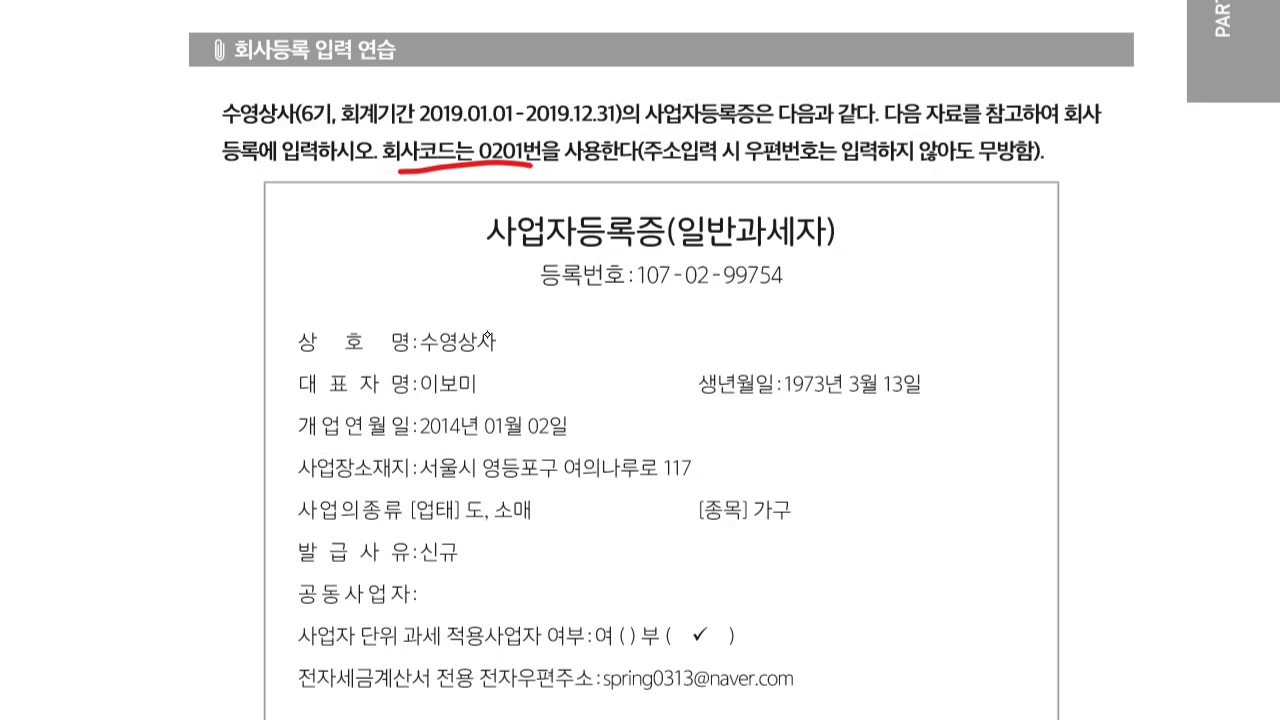
{"action": "mouse_move", "coordinate": [211, 111]}
{"action": "left_mouse_down"}
{"action": "mouse_move", "coordinate": [342, 142]}
{"action": "mouse_move", "coordinate": [630, 129]}
{"action": "left_mouse_up"}
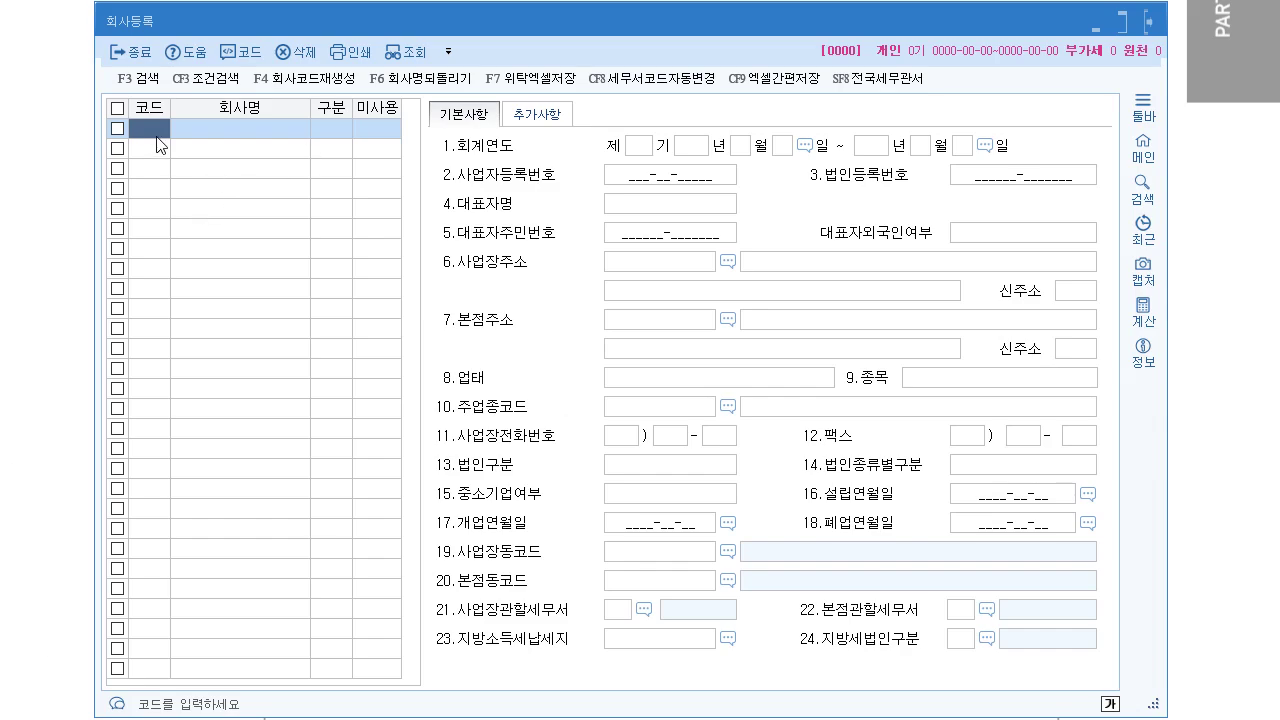
{"action": "type", "text": "0201"}
{"action": "key", "text": "Return"}
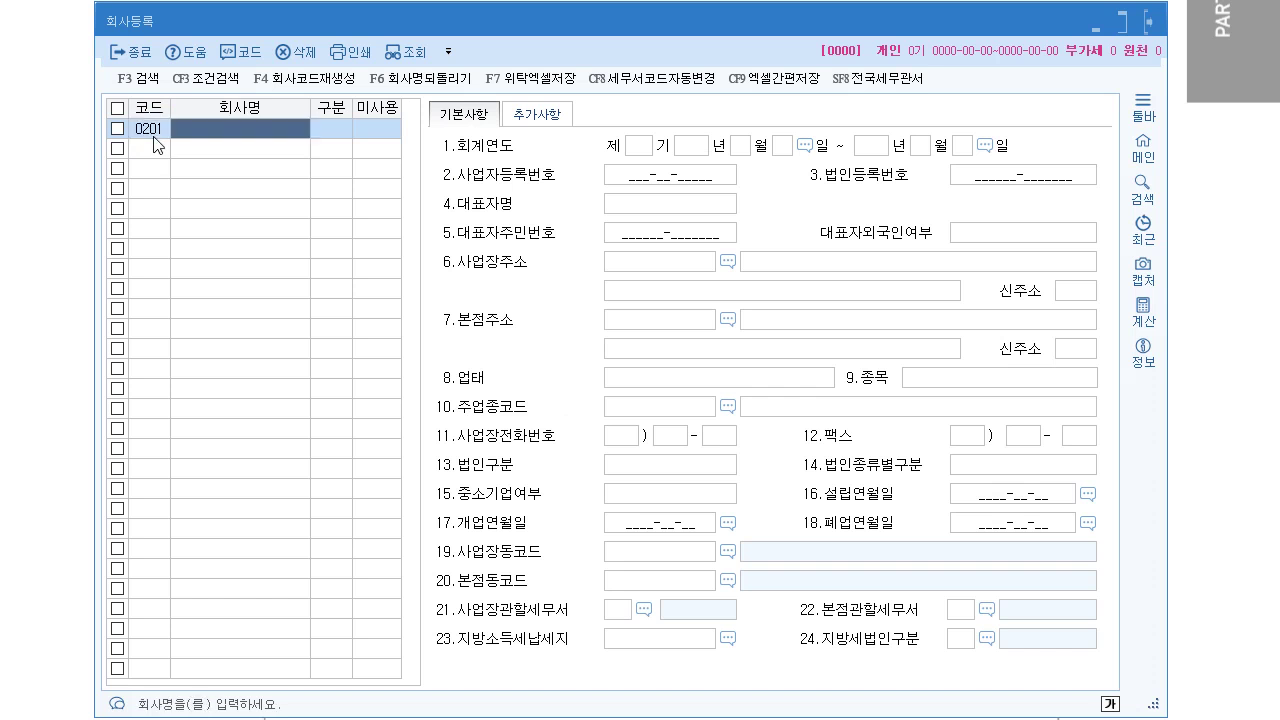
Name the company 수영상사, classify it as 개인 and set its status to 사용.
{"action": "type", "text": "수영상사"}
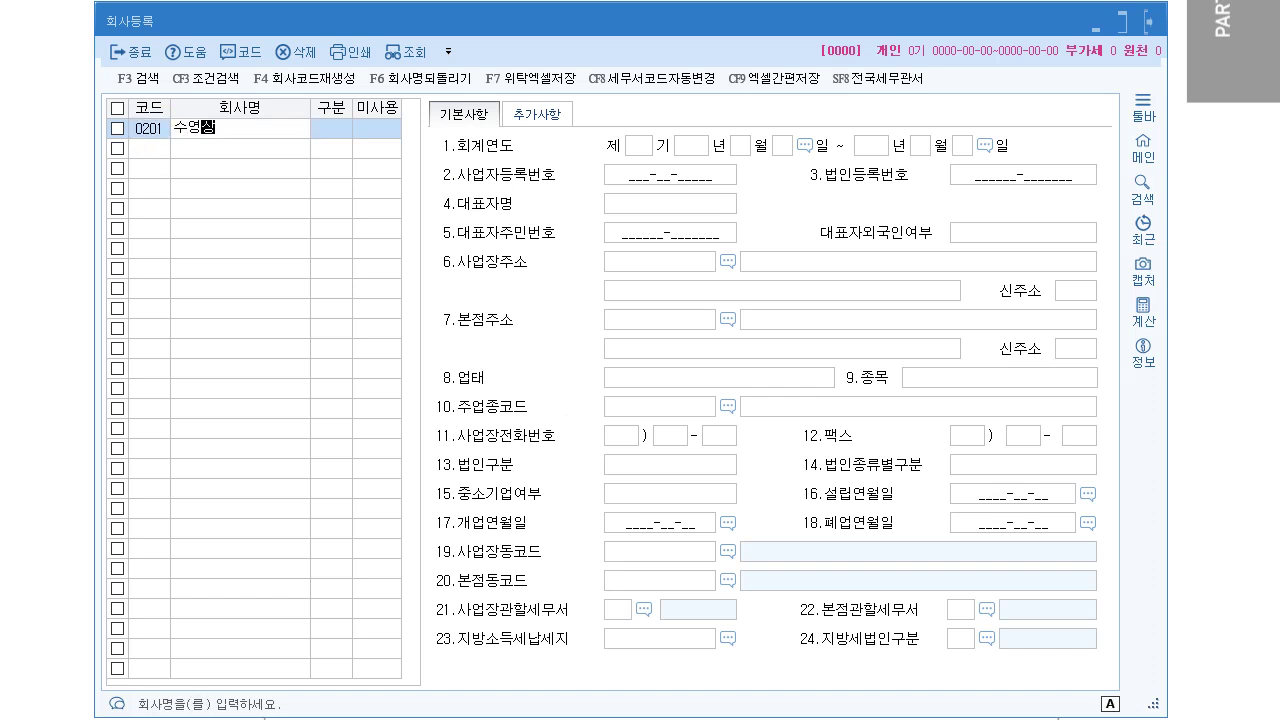
{"action": "key", "text": "Return"}
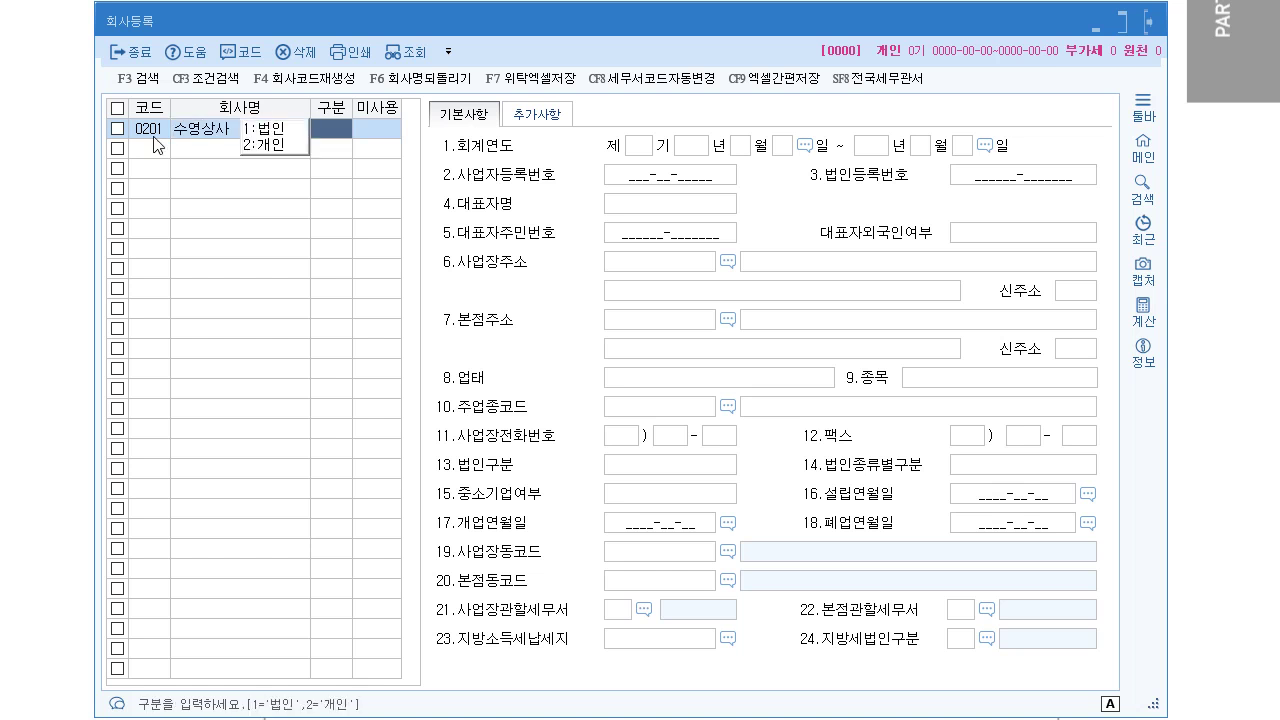
{"action": "type", "text": "2"}
{"action": "key", "text": "Return"}
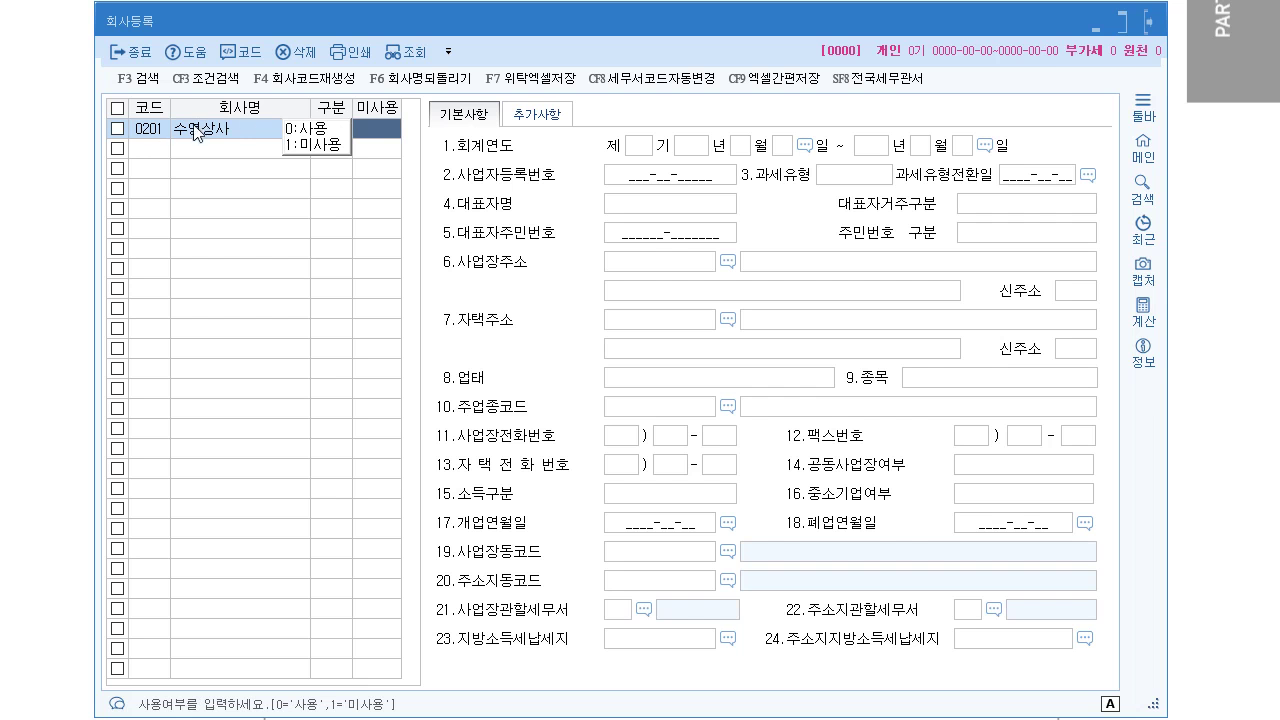
{"action": "left_click", "coordinate": [322, 128]}
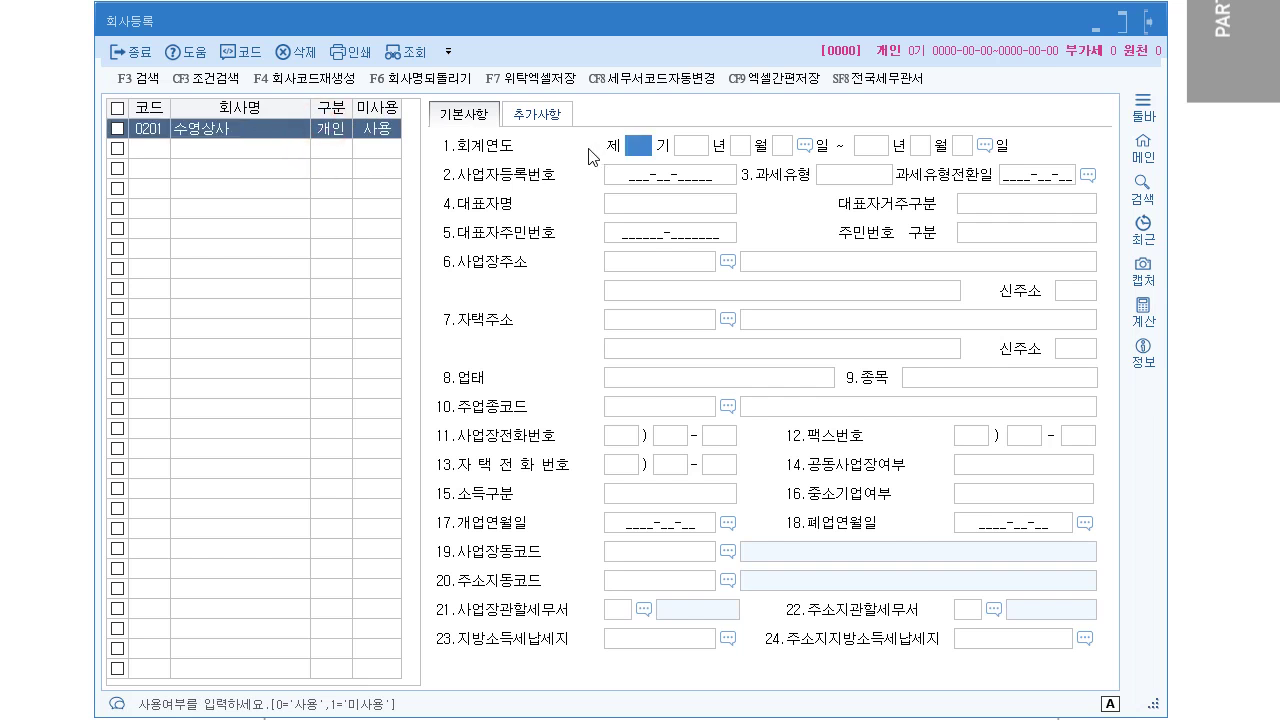
Set the fiscal year to term 6 starting 2019-01-01, with the period ending 2019-12-31.
{"action": "type", "text": "6"}
{"action": "key", "text": "Return"}
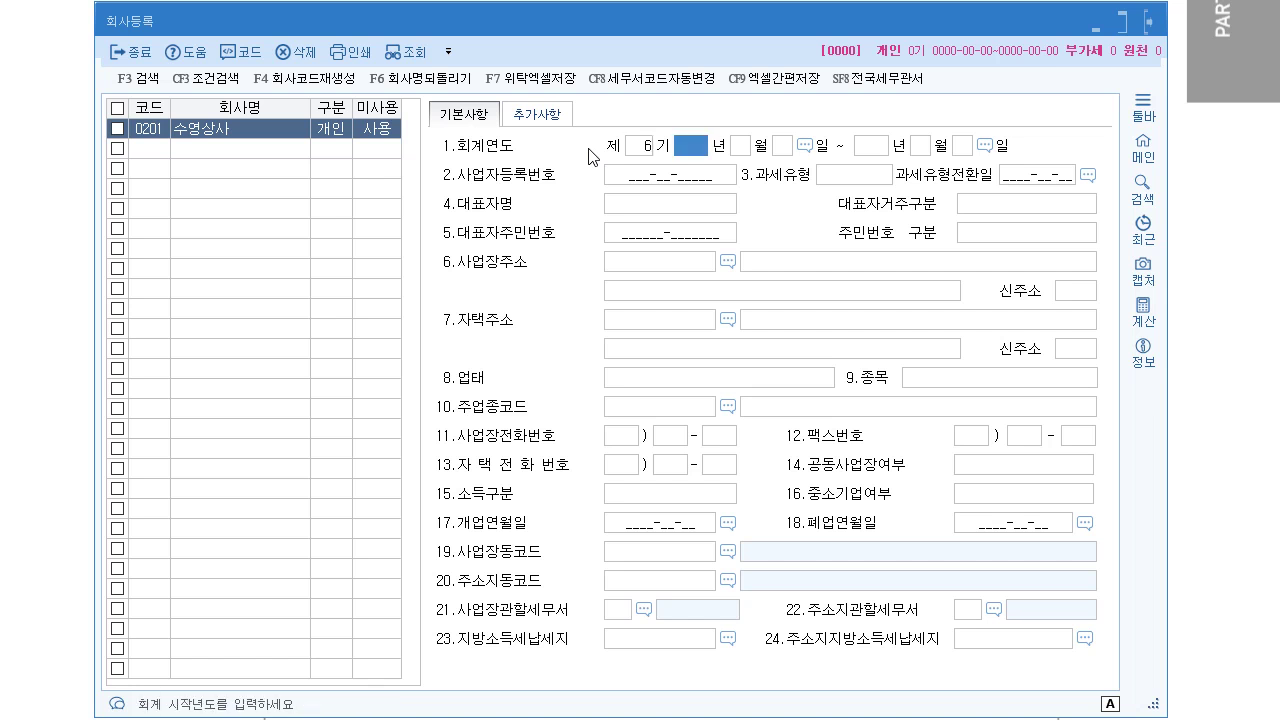
{"action": "type", "text": "2019"}
{"action": "key", "text": "Return"}
{"action": "type", "text": "1"}
{"action": "key", "text": "Return"}
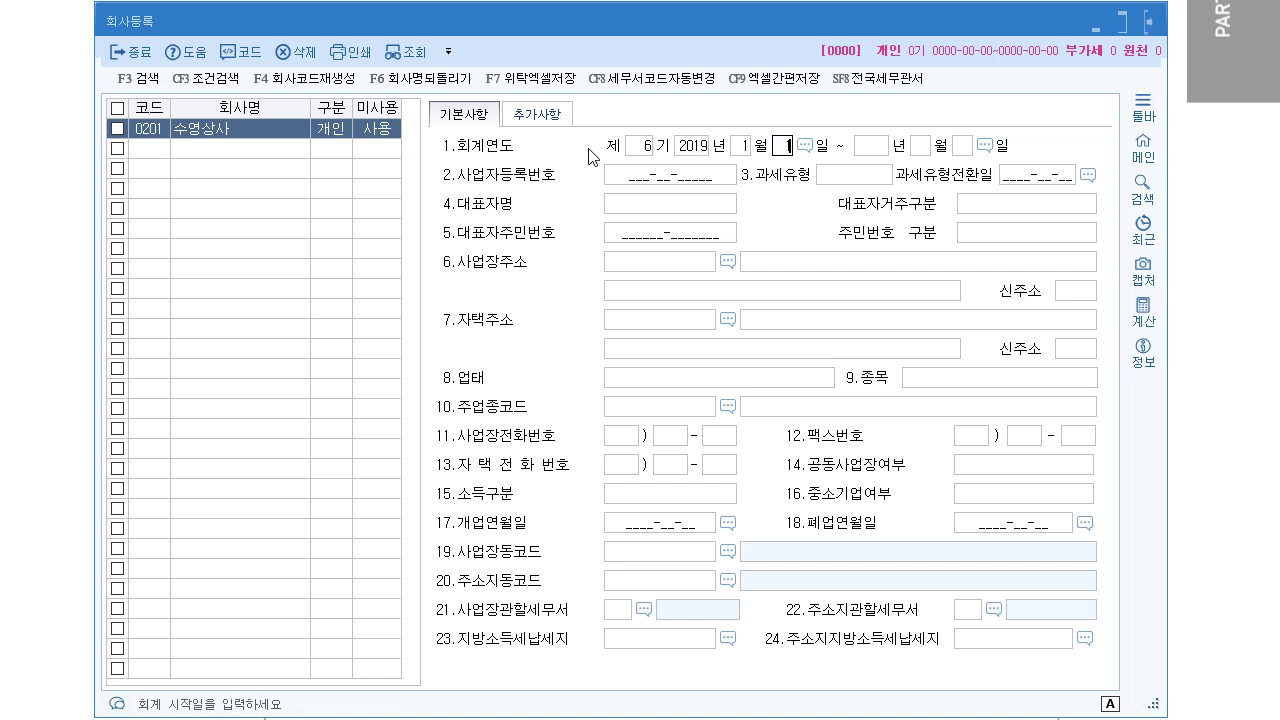
{"action": "key", "text": "Return"}
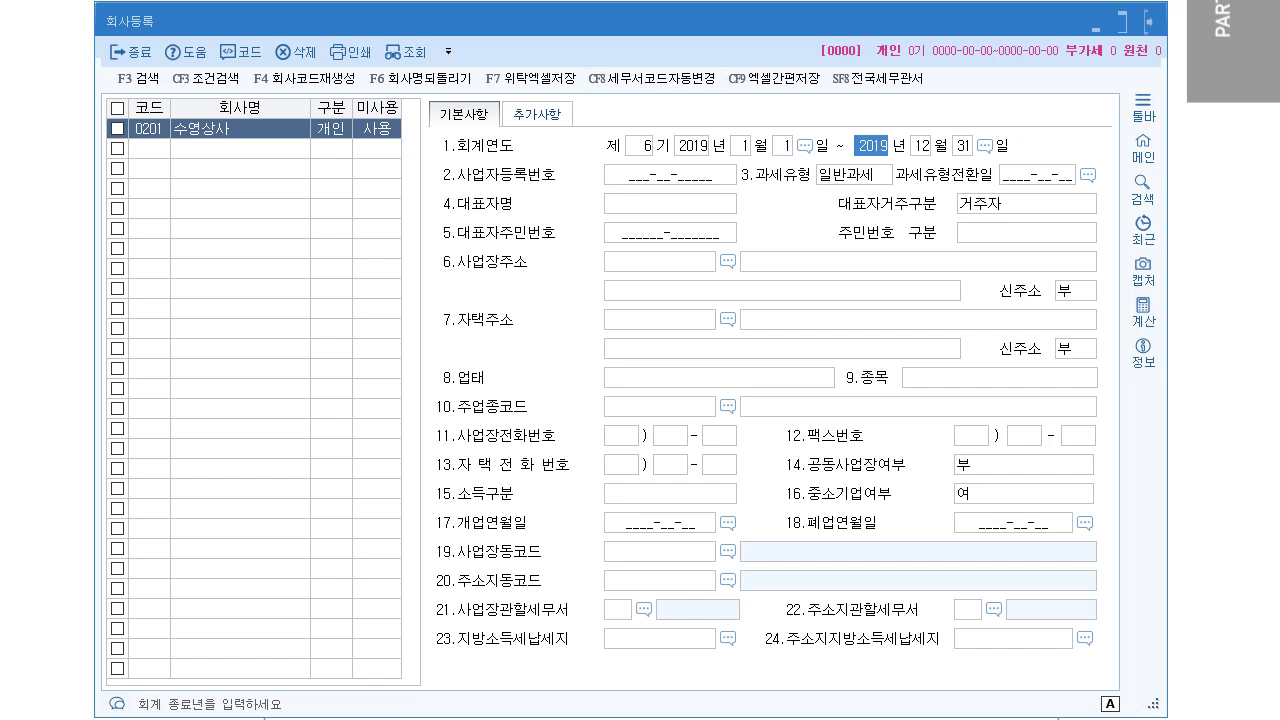
Examine the exercise's business registration certificate for the registration number, trade name, representative, birth date, opening date and business address.
{"action": "key", "text": "alt+Tab"}
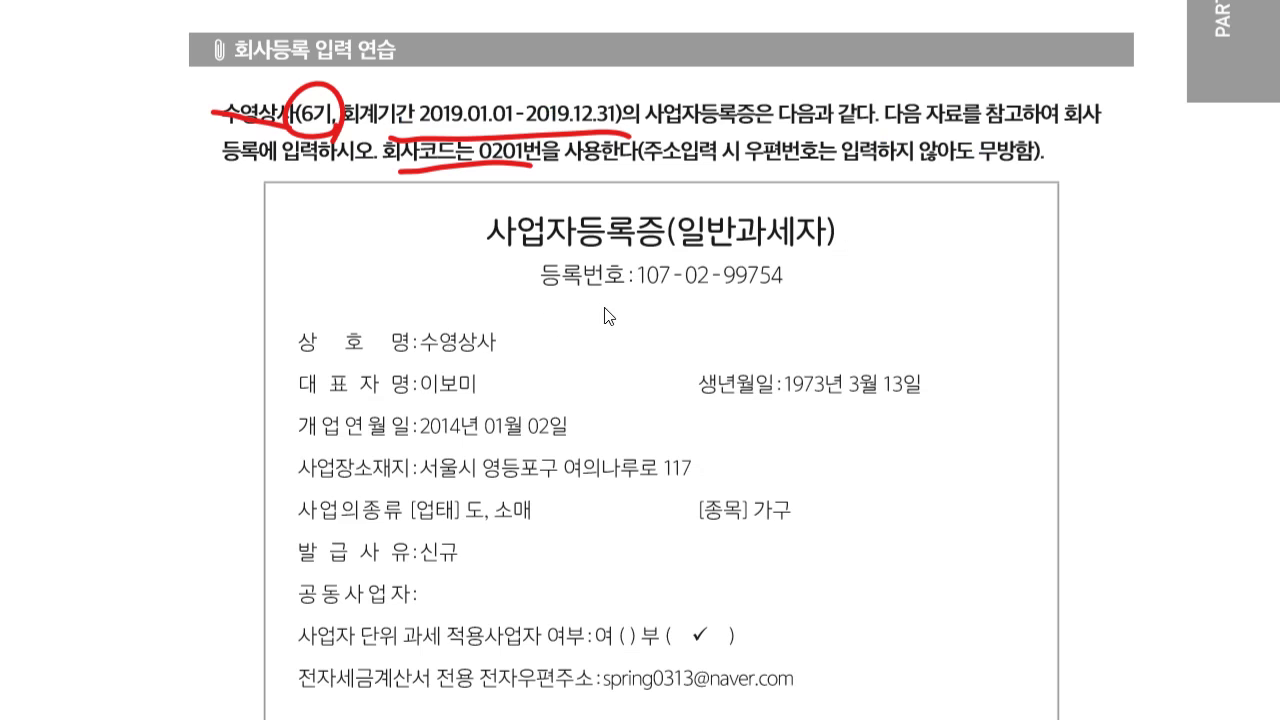
{"action": "left_click_drag", "start_coordinate": [518, 313], "coordinate": [821, 311]}
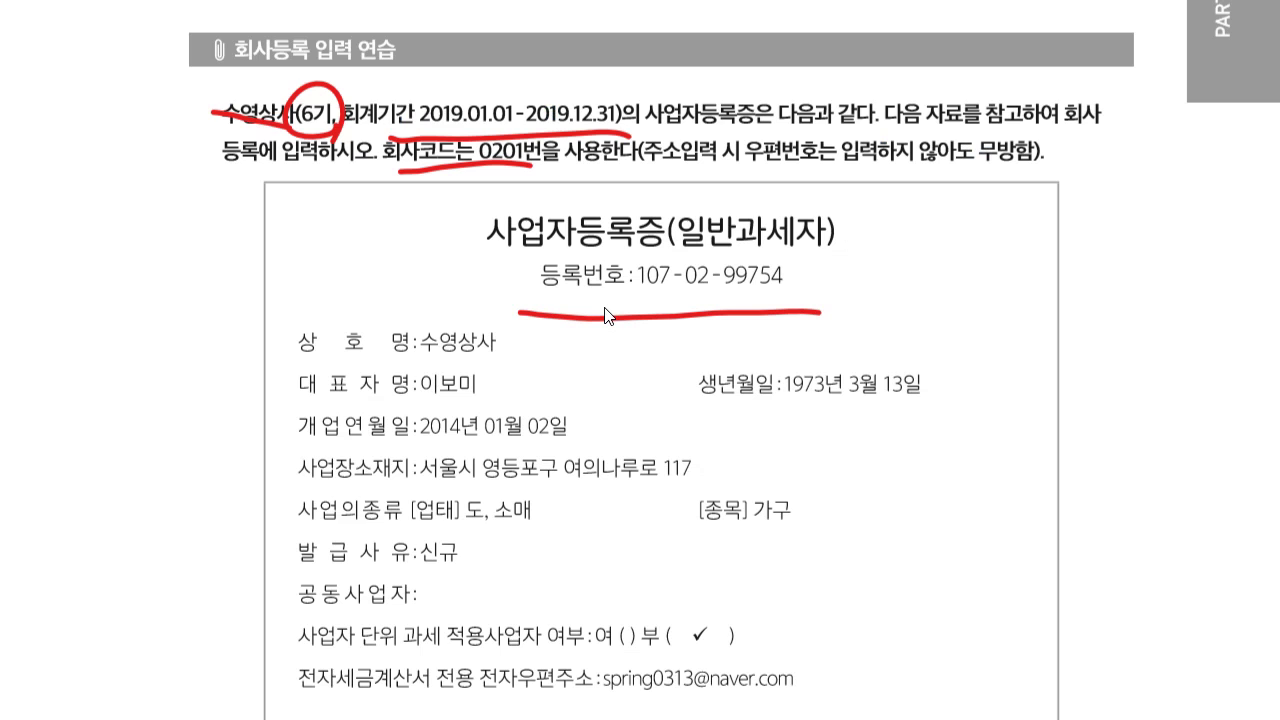
{"action": "left_click_drag", "start_coordinate": [262, 323], "coordinate": [300, 321]}
{"action": "left_click_drag", "start_coordinate": [251, 378], "coordinate": [291, 382]}
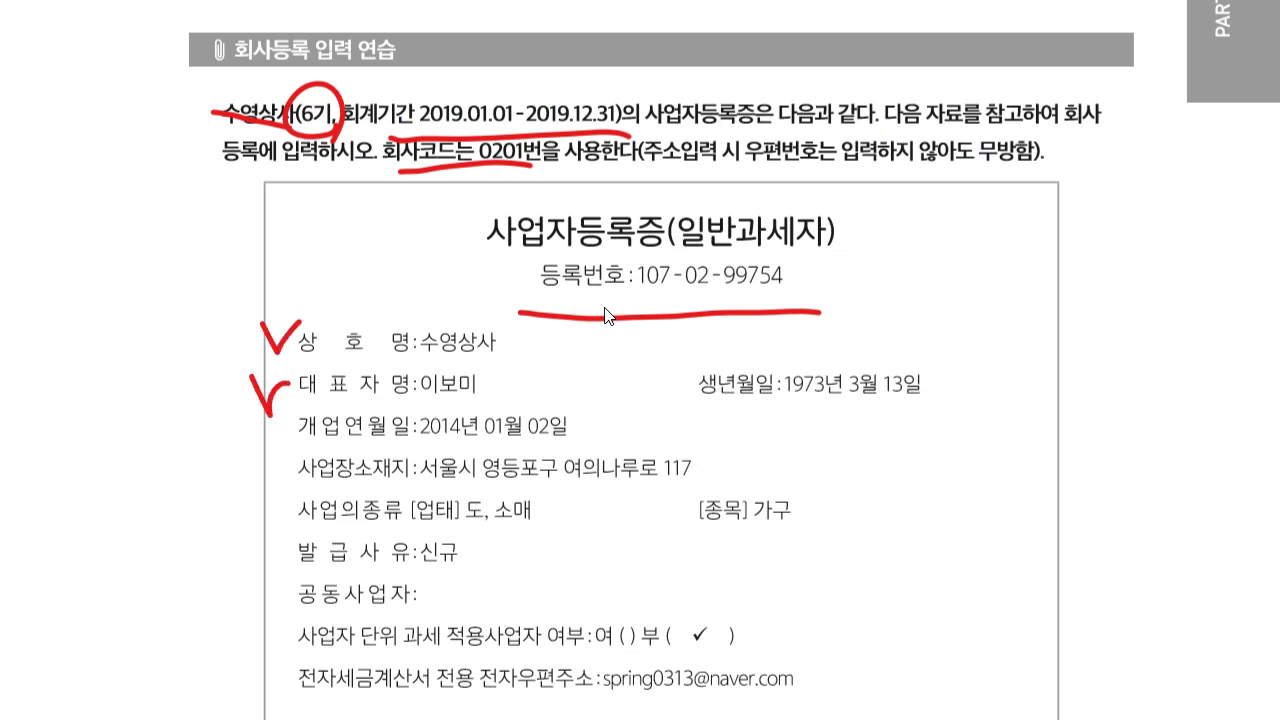
{"action": "left_click_drag", "start_coordinate": [255, 431], "coordinate": [307, 416]}
{"action": "left_click_drag", "start_coordinate": [678, 376], "coordinate": [700, 372]}
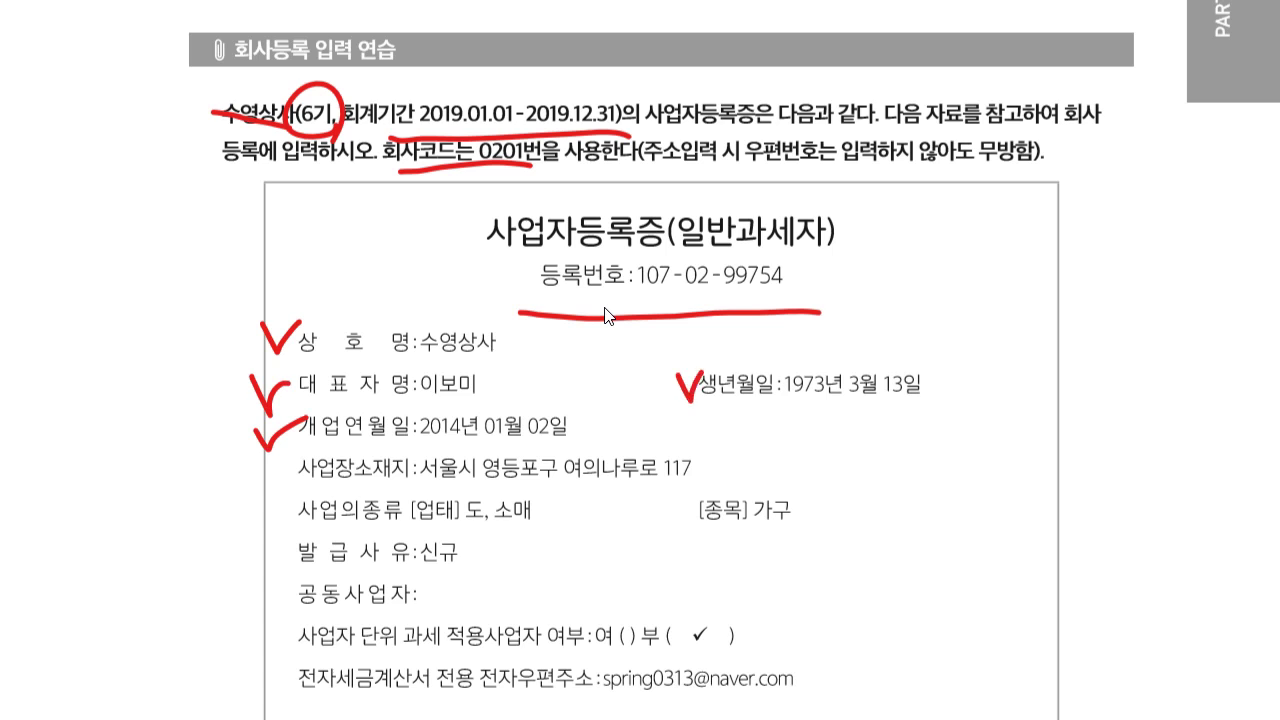
{"action": "mouse_move", "coordinate": [268, 465]}
{"action": "left_mouse_down"}
{"action": "mouse_move", "coordinate": [295, 461]}
{"action": "mouse_move", "coordinate": [266, 506]}
{"action": "mouse_move", "coordinate": [294, 486]}
{"action": "left_mouse_up"}
{"action": "key", "text": "alt+Tab"}
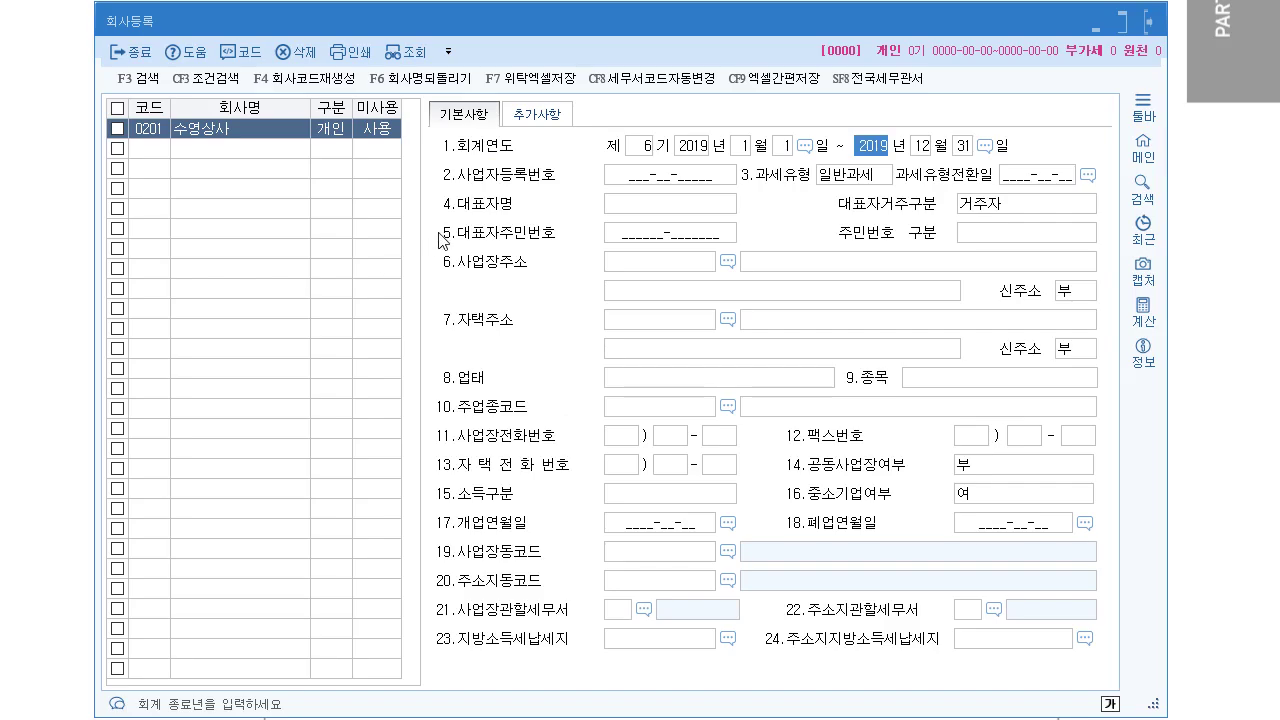
Enter the business registration number from the certificate, keep the tax type 일반과세 and leave the 과세유형전환일 blank.
{"action": "left_click", "coordinate": [656, 178]}
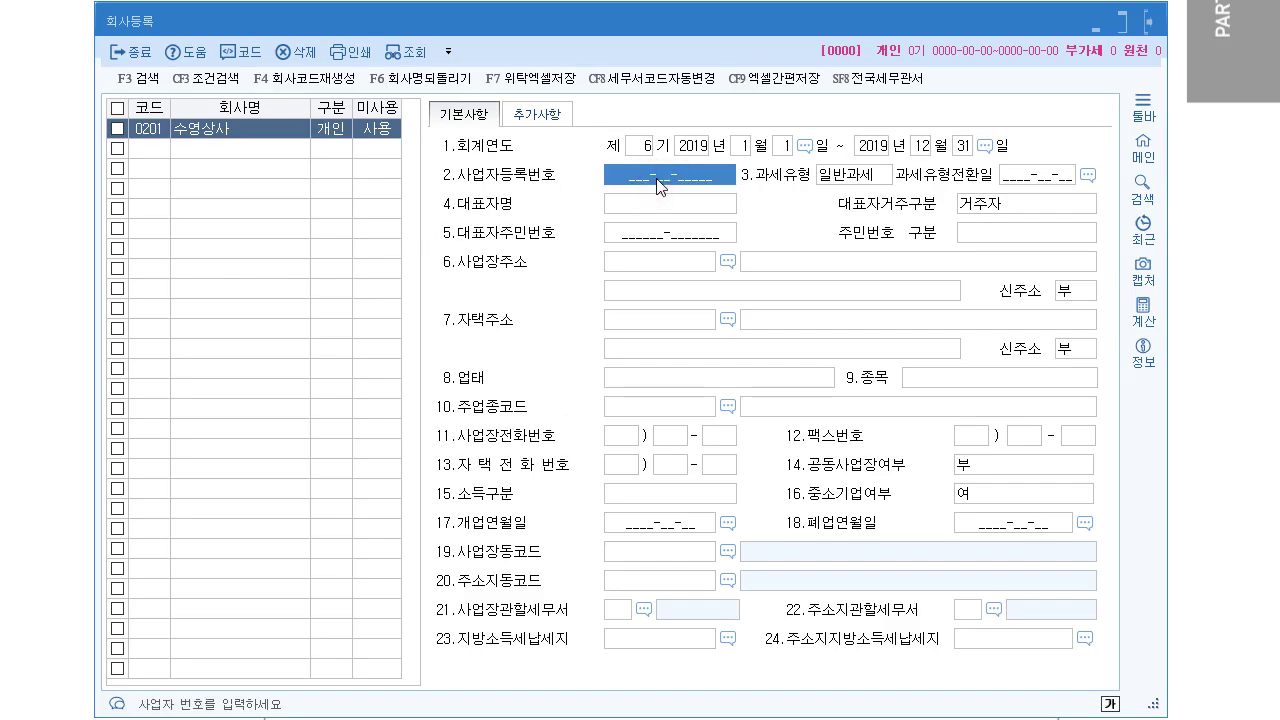
{"action": "type", "text": "107-"}
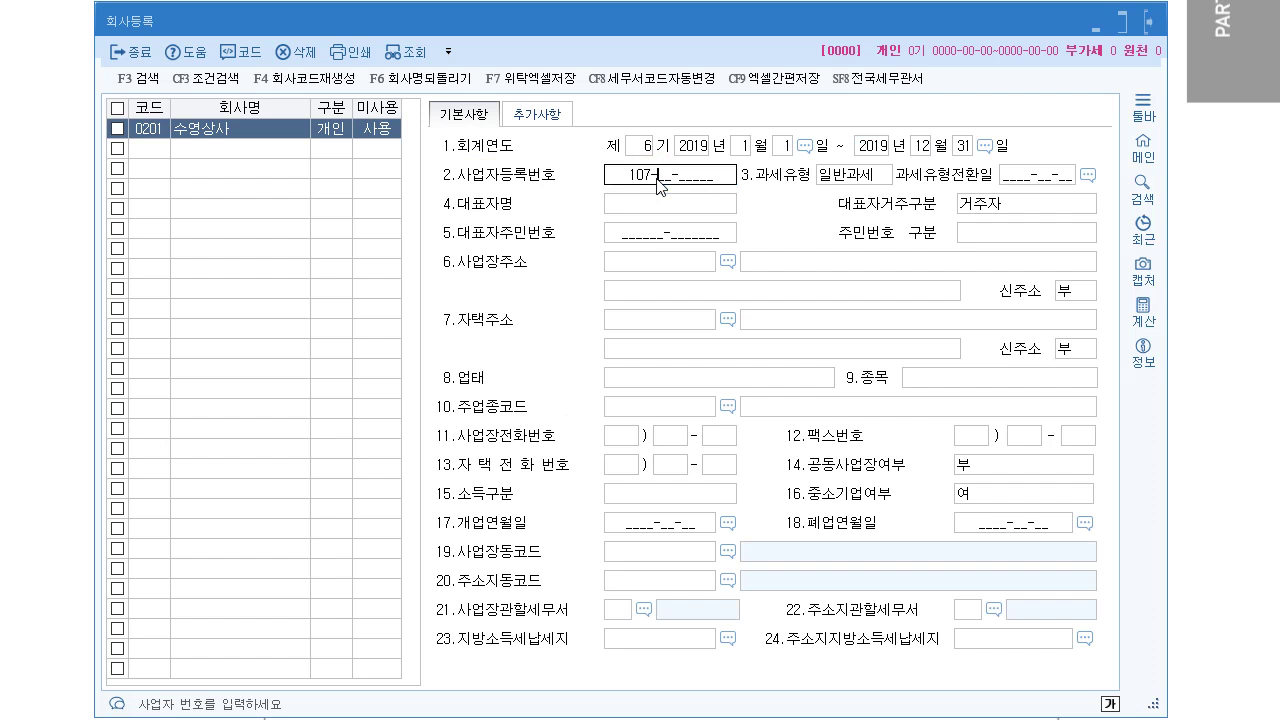
{"action": "type", "text": "02-99754"}
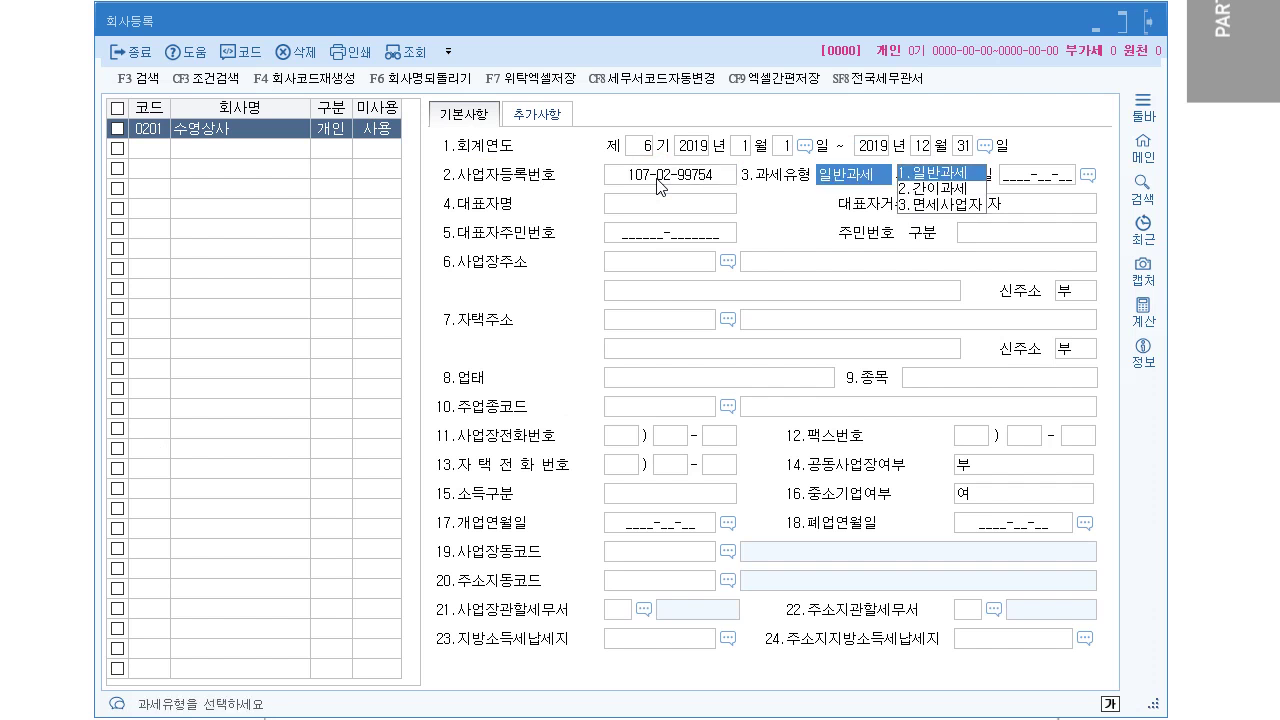
{"action": "key", "text": "Return"}
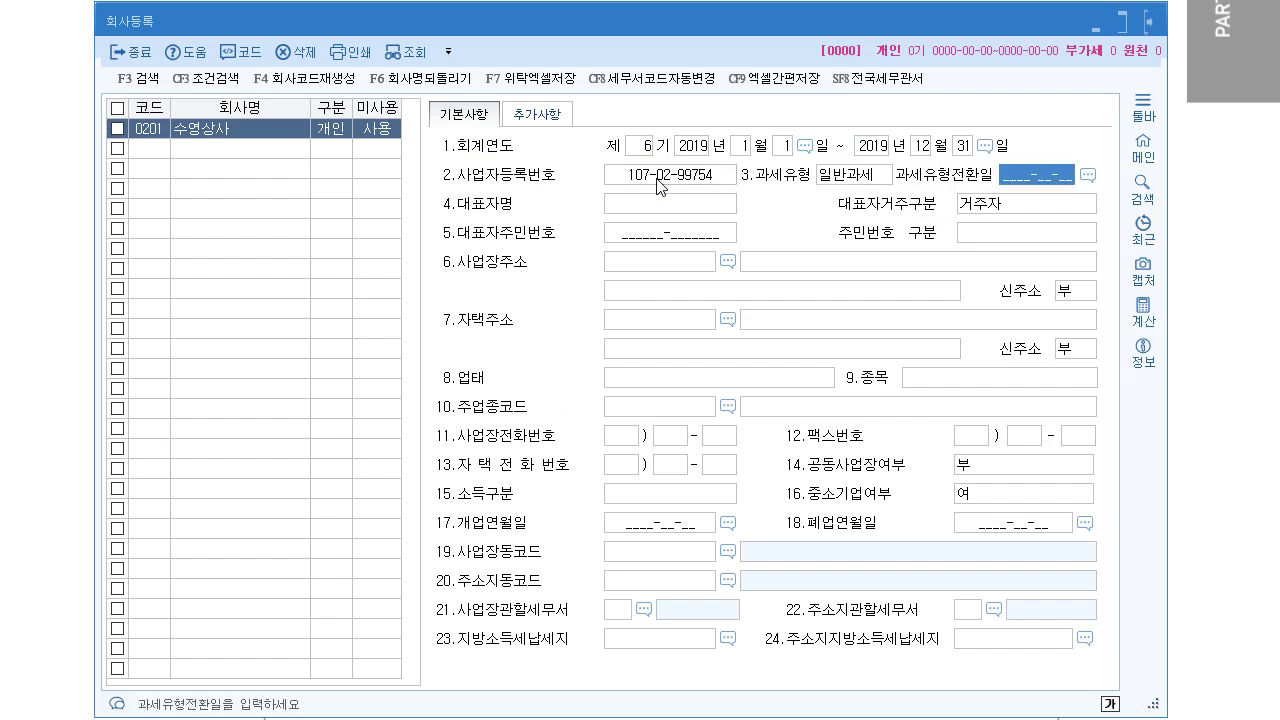
{"action": "key", "text": "Return"}
Enter the representative's full name and keep the residency classification as 거주자.
{"action": "type", "text": "이뵈"}
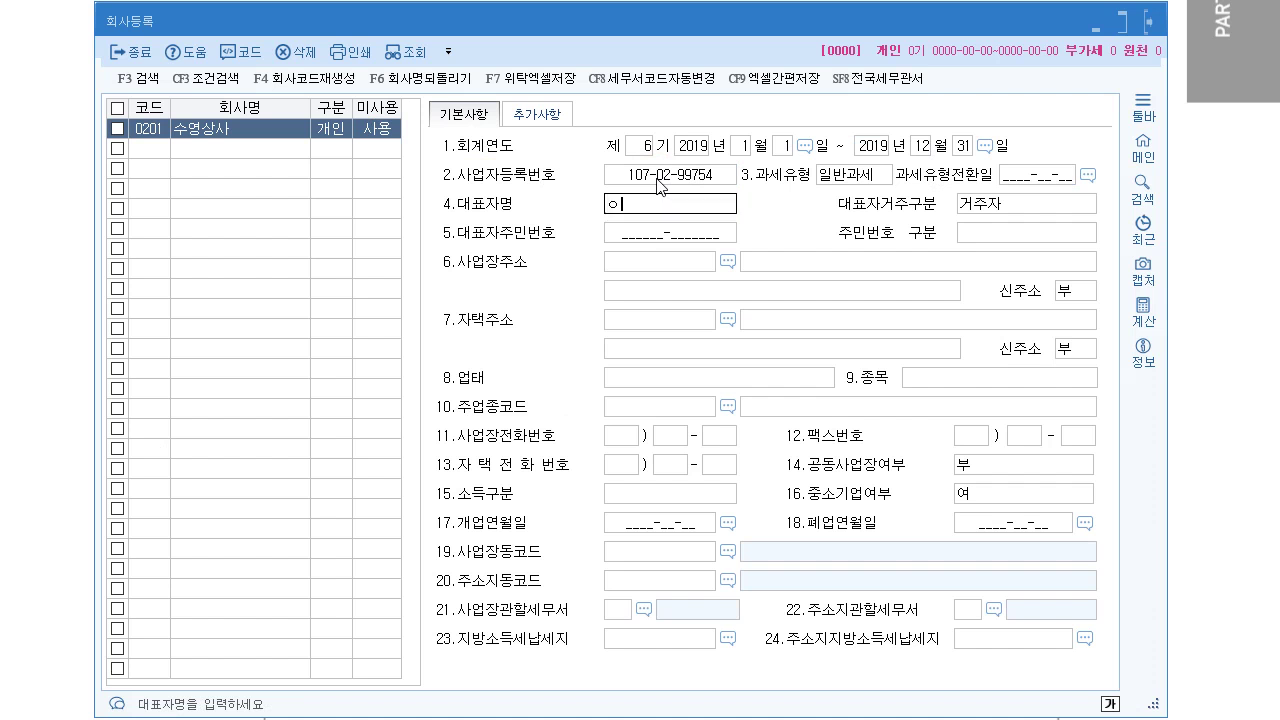
{"action": "type", "text": "미"}
{"action": "key", "text": "Return"}
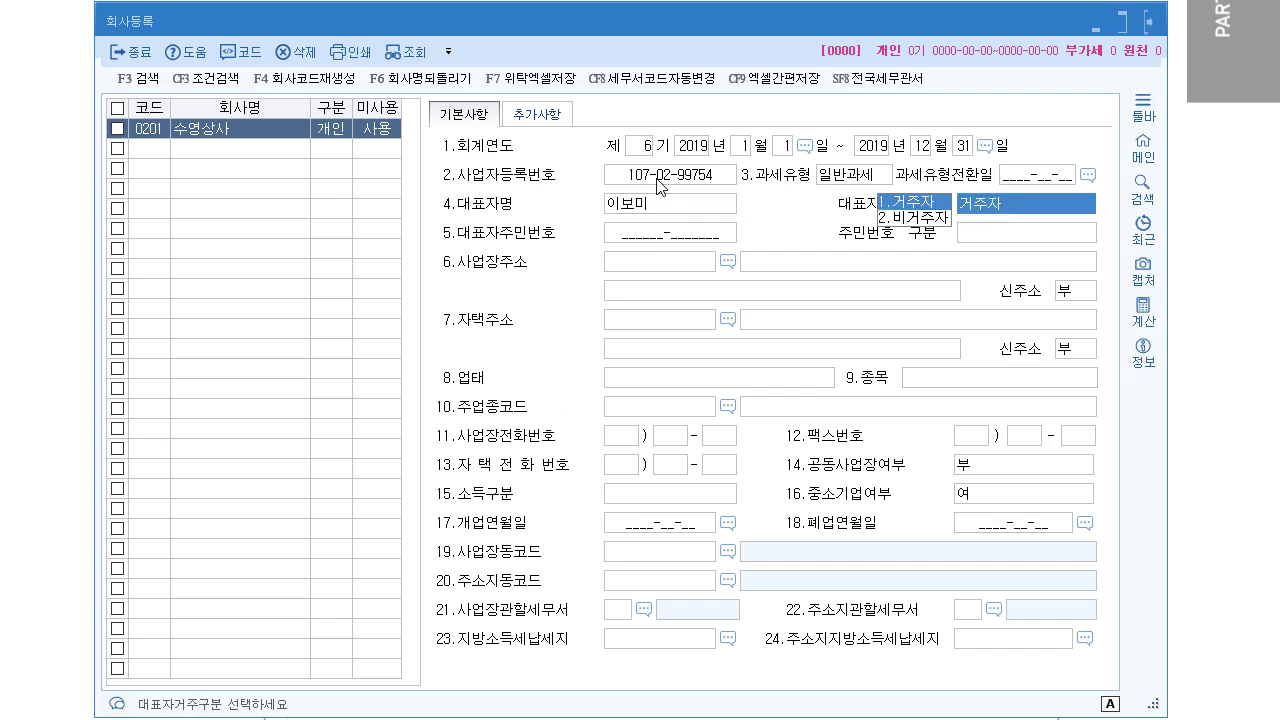
{"action": "key", "text": "Return"}
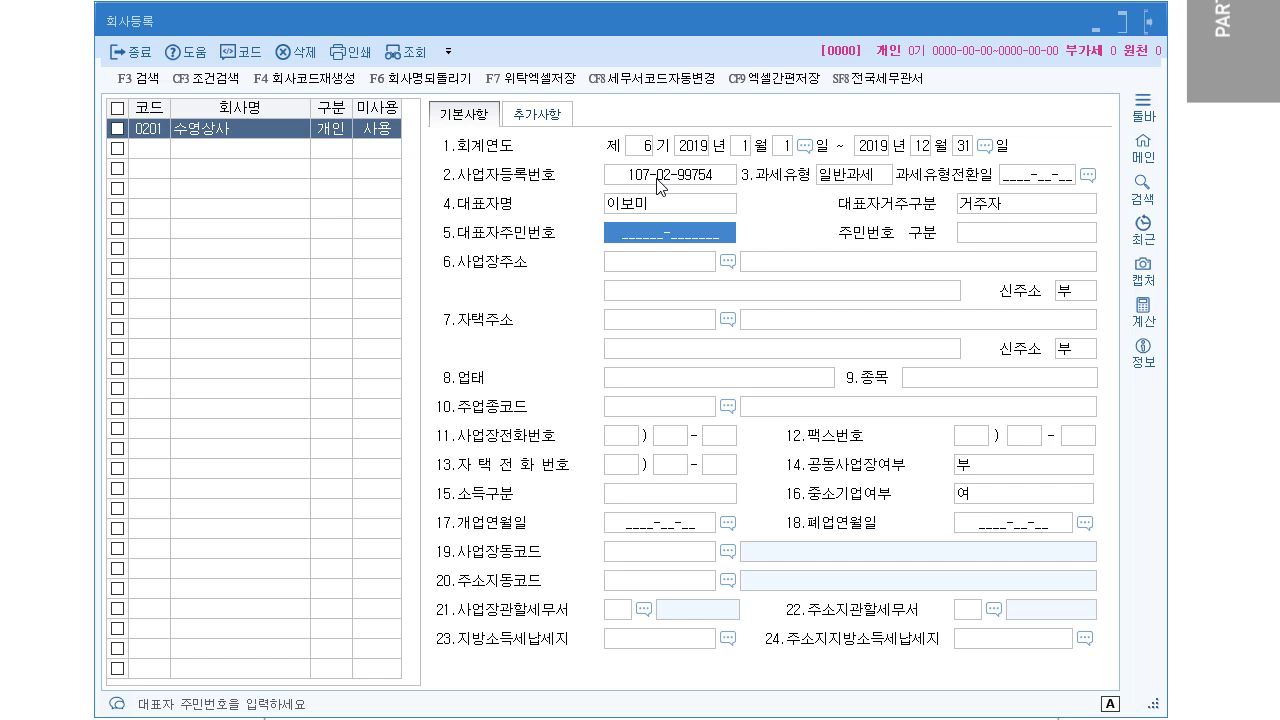
Leave the representative's resident number, its classification and the business postal code blank, moving on to the business address.
{"action": "key", "text": "Return"}
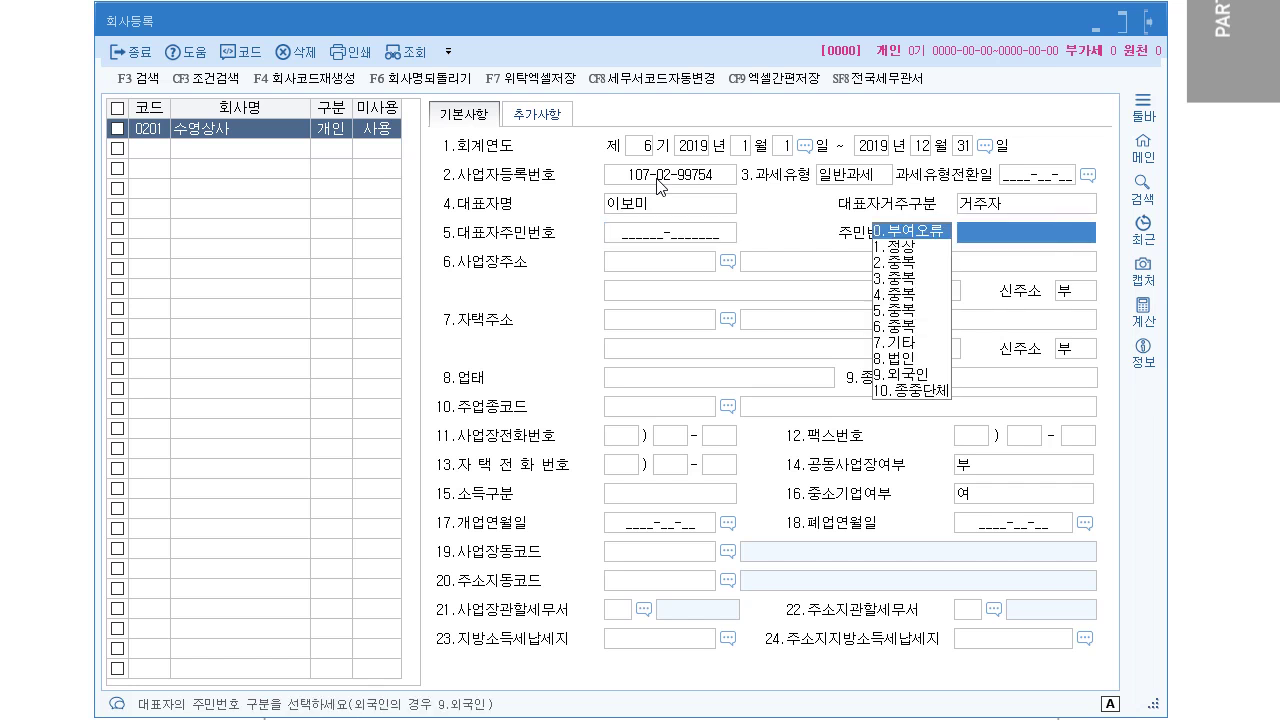
{"action": "key", "text": "Return"}
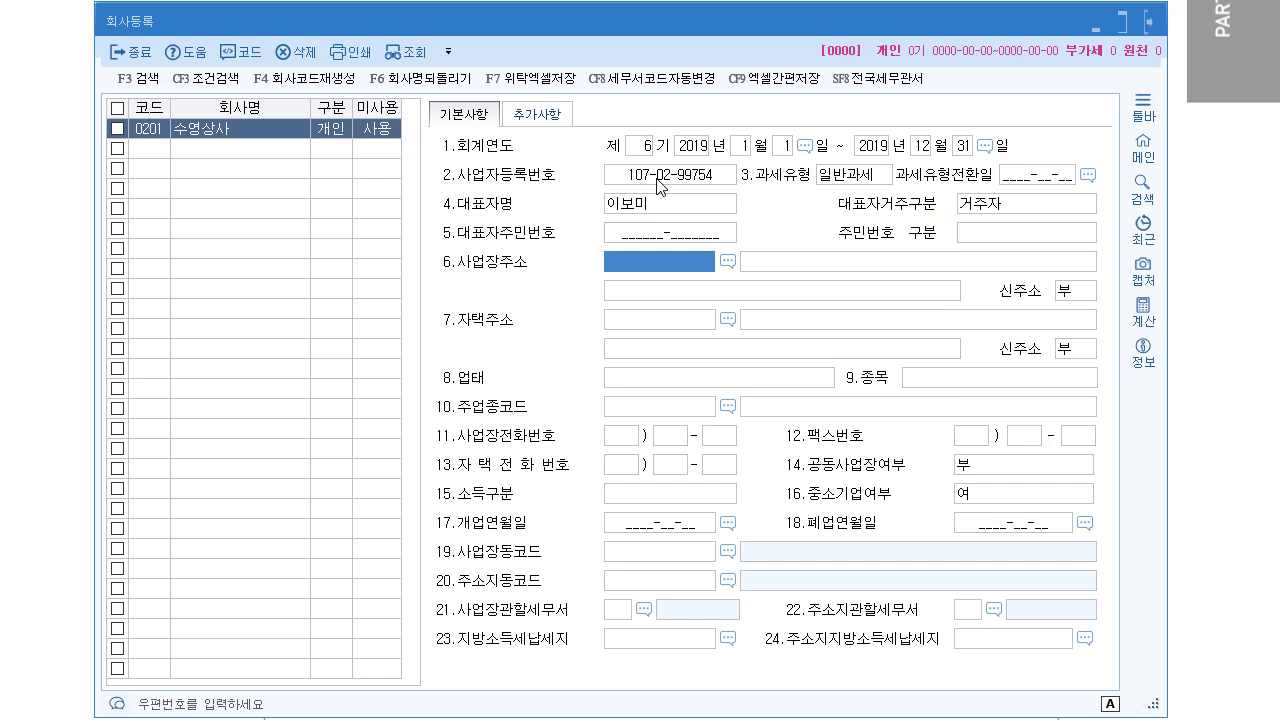
{"action": "key", "text": "Return"}
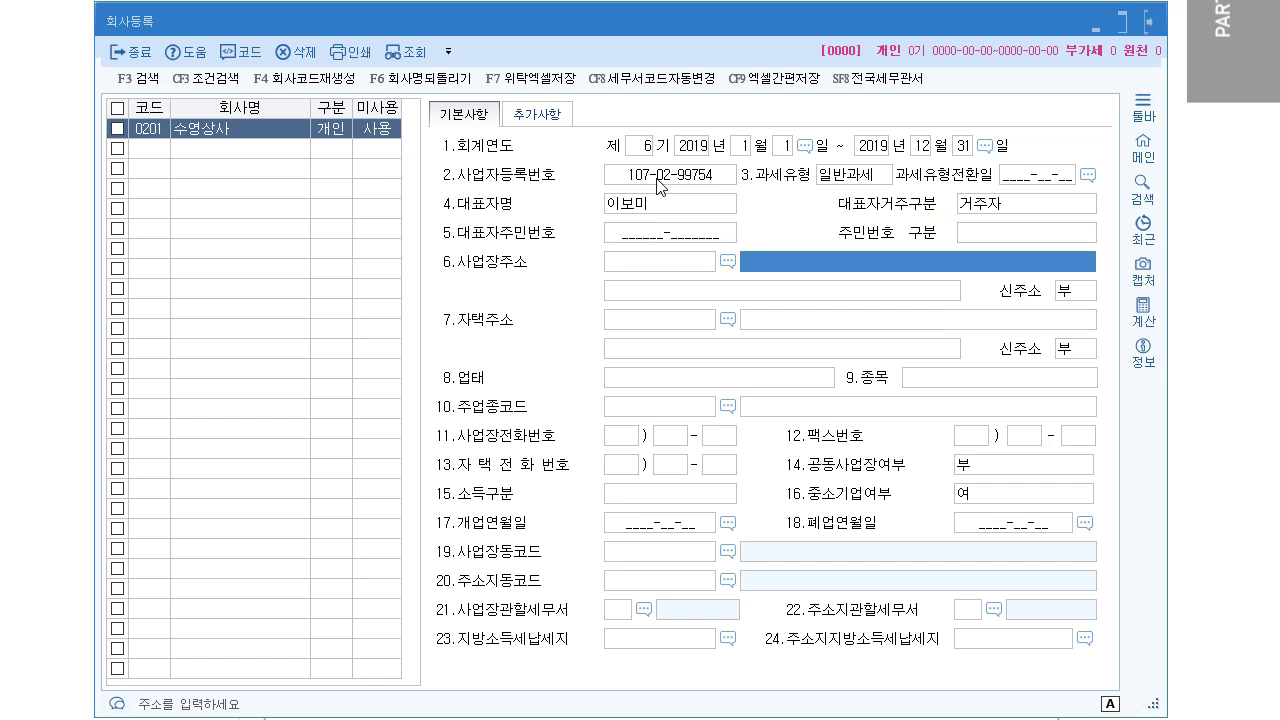
{"action": "key", "text": "shift+Tab"}
{"action": "key", "text": "F2"}
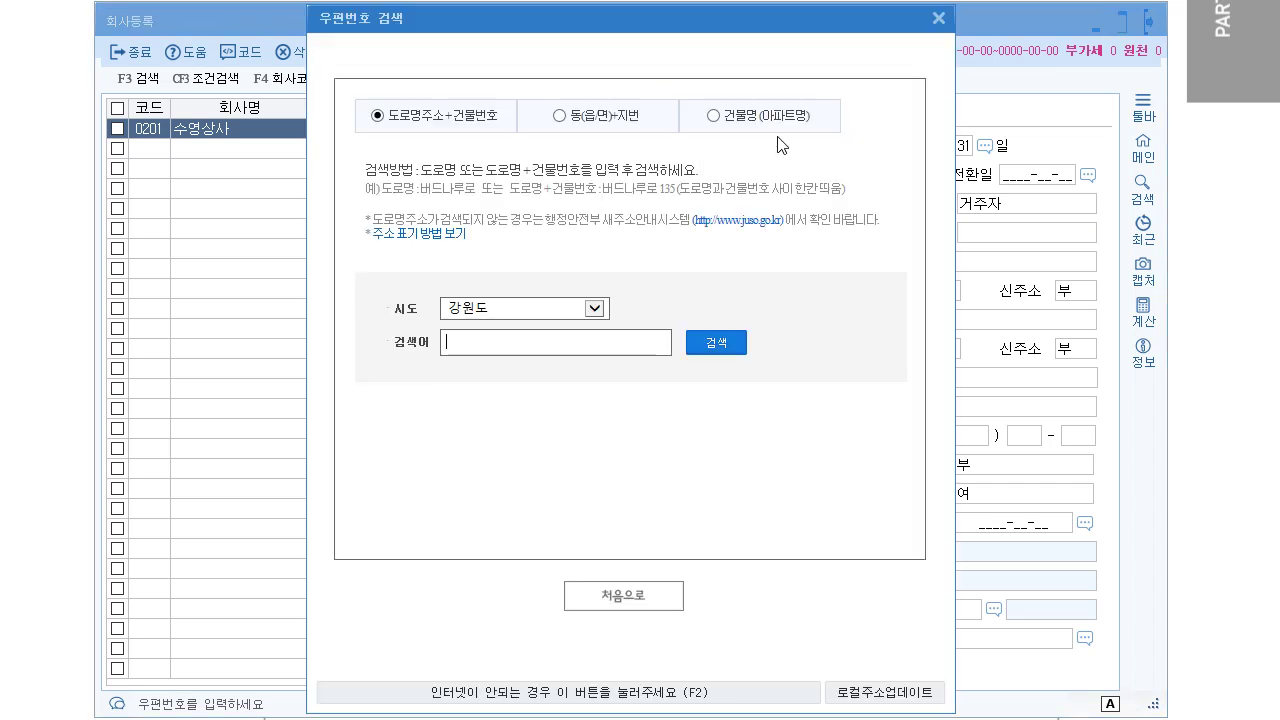
{"action": "left_click", "coordinate": [938, 18]}
{"action": "left_click", "coordinate": [753, 268]}
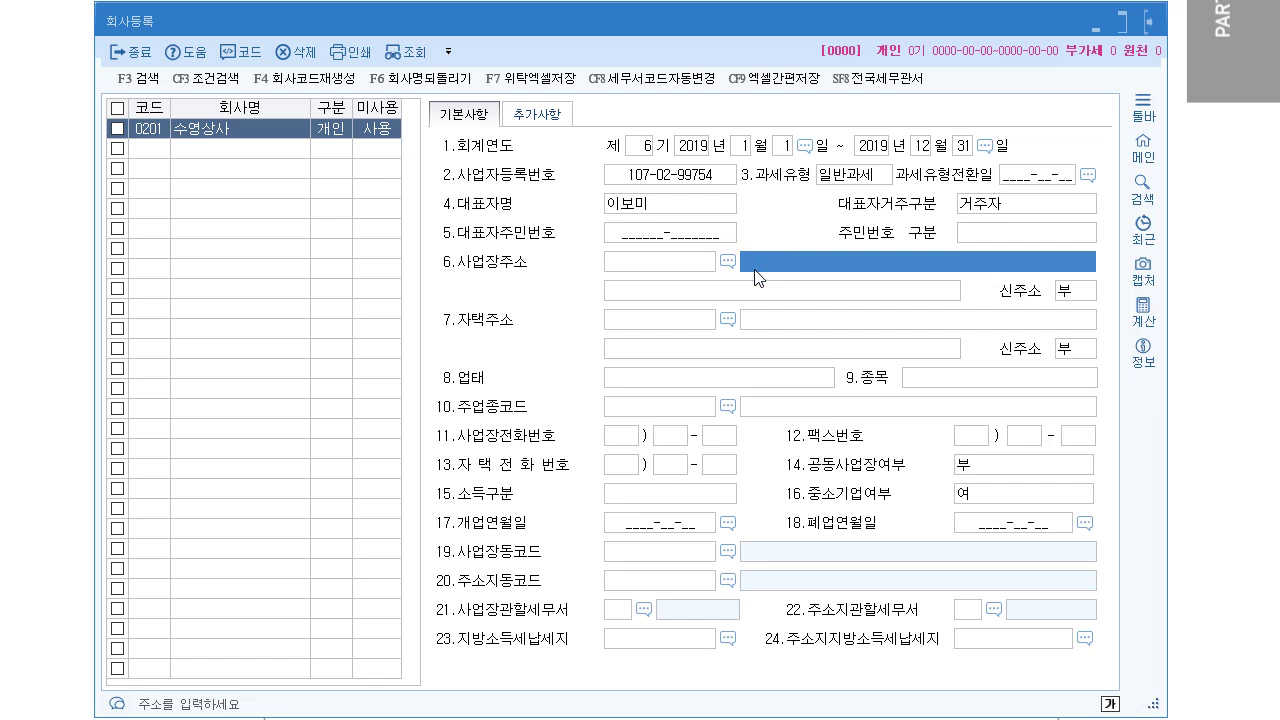
Switch to the exercise page, underline the note on omitting the postal code, and return to the company registration form.
{"action": "key", "text": "alt+Tab"}
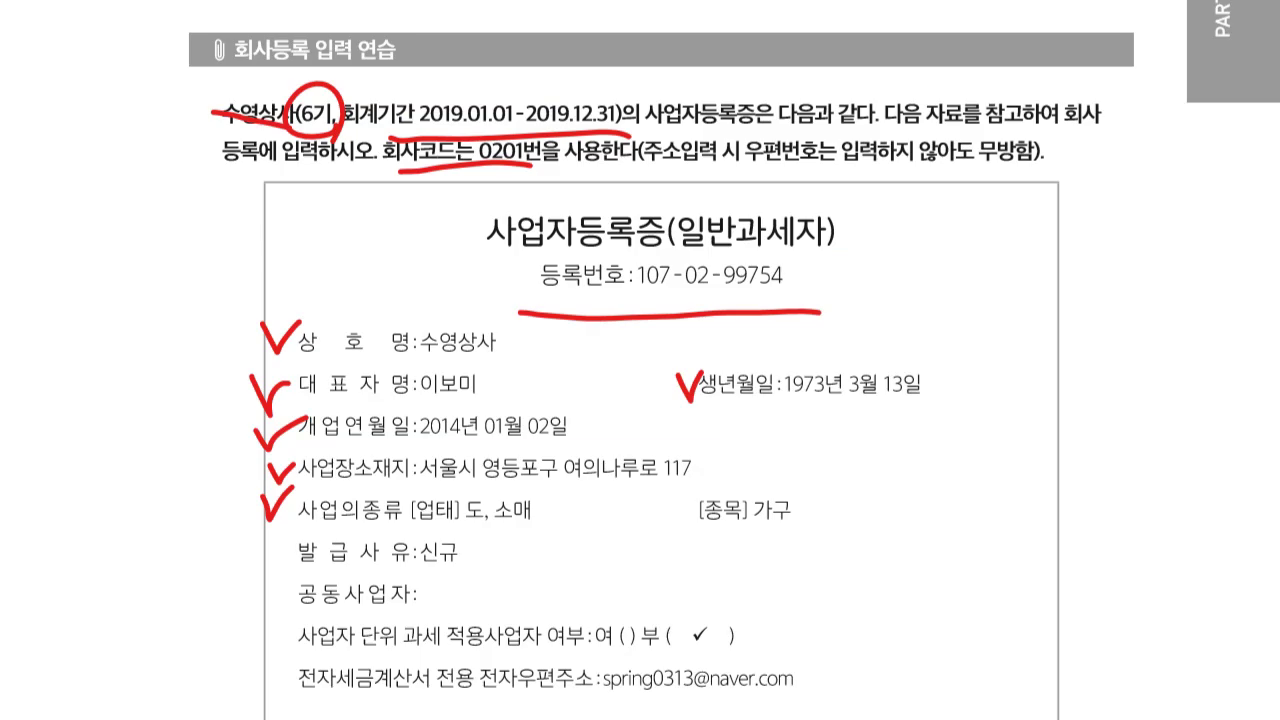
{"action": "left_click_drag", "start_coordinate": [740, 190], "coordinate": [1043, 173]}
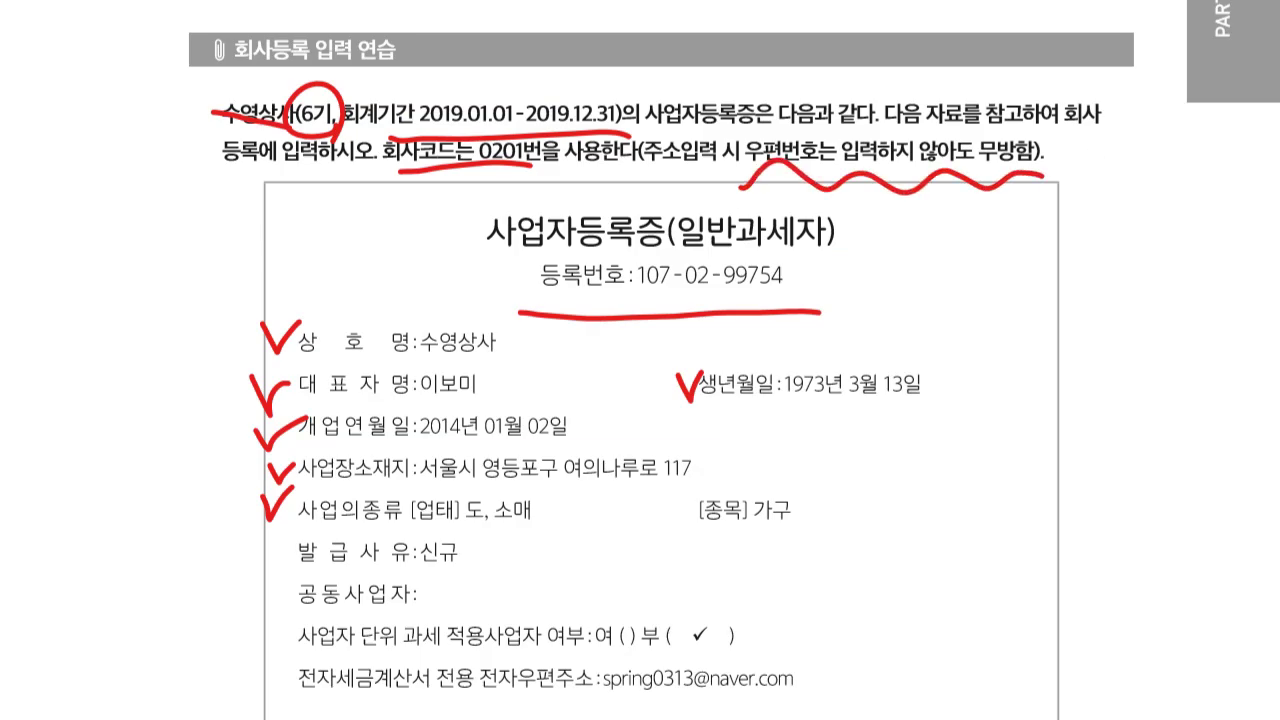
{"action": "key", "text": "alt+Tab"}
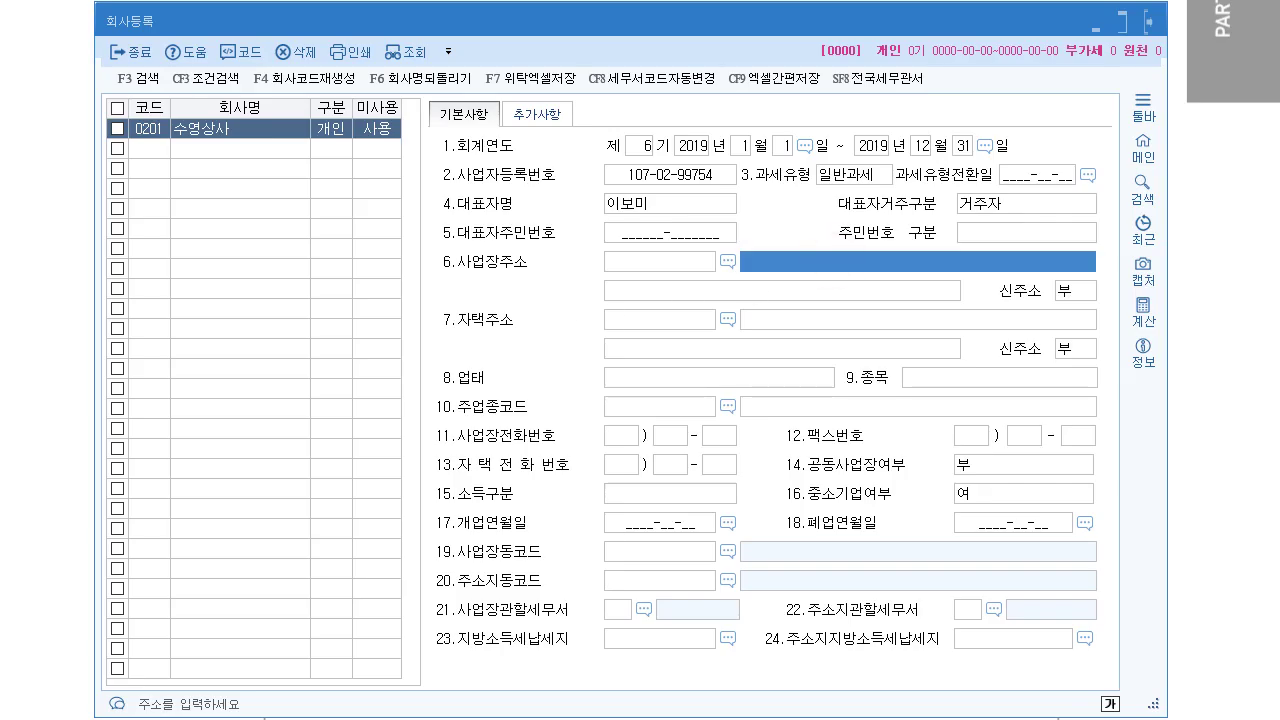
Enter the business address from the certificate in 사업장주소, correcting the building number.
{"action": "type", "text": "서울시 영"}
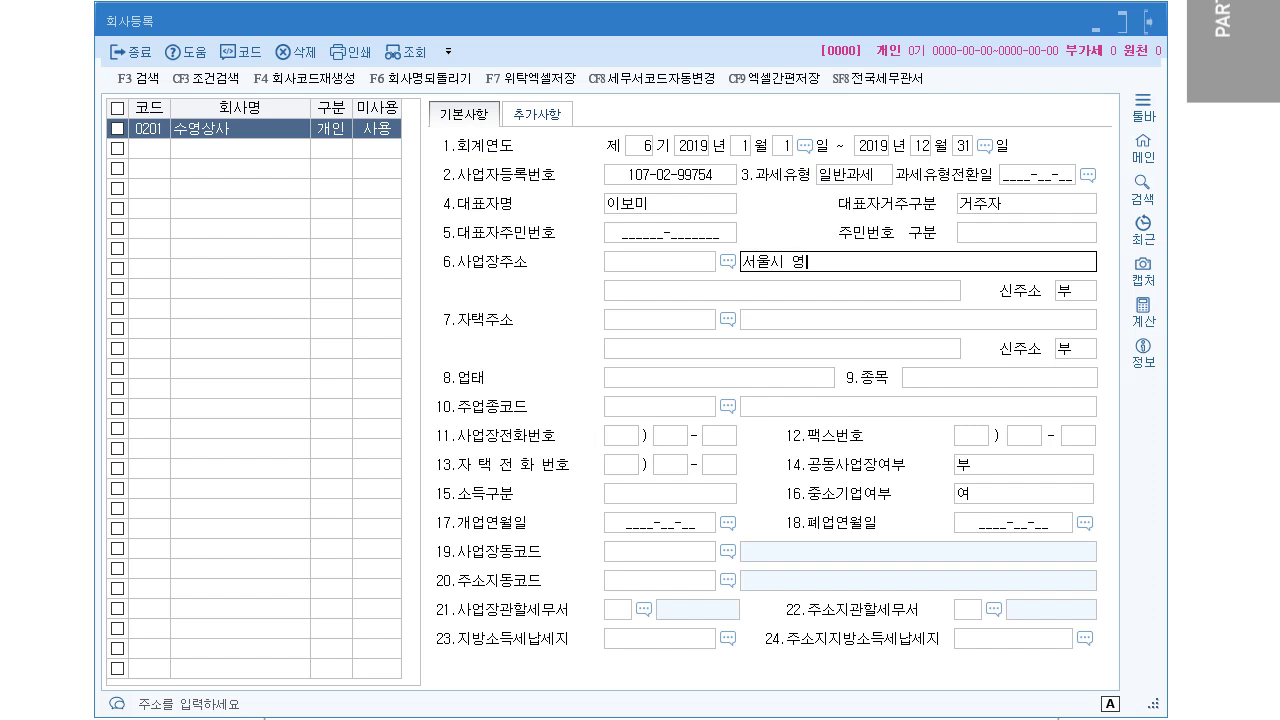
{"action": "type", "text": "등포구 여의나루로 119"}
{"action": "key", "text": "Return"}
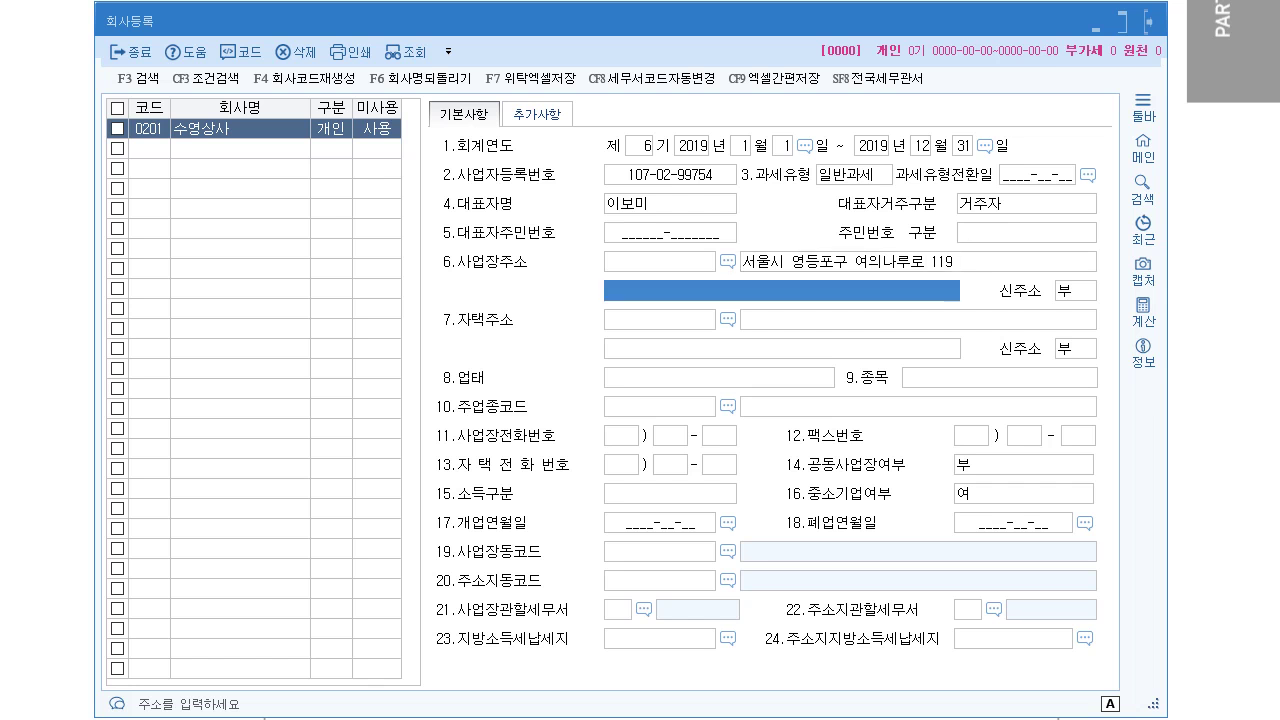
{"action": "key", "text": "Up"}
{"action": "key", "text": "Right"}
{"action": "key", "text": "BackSpace"}
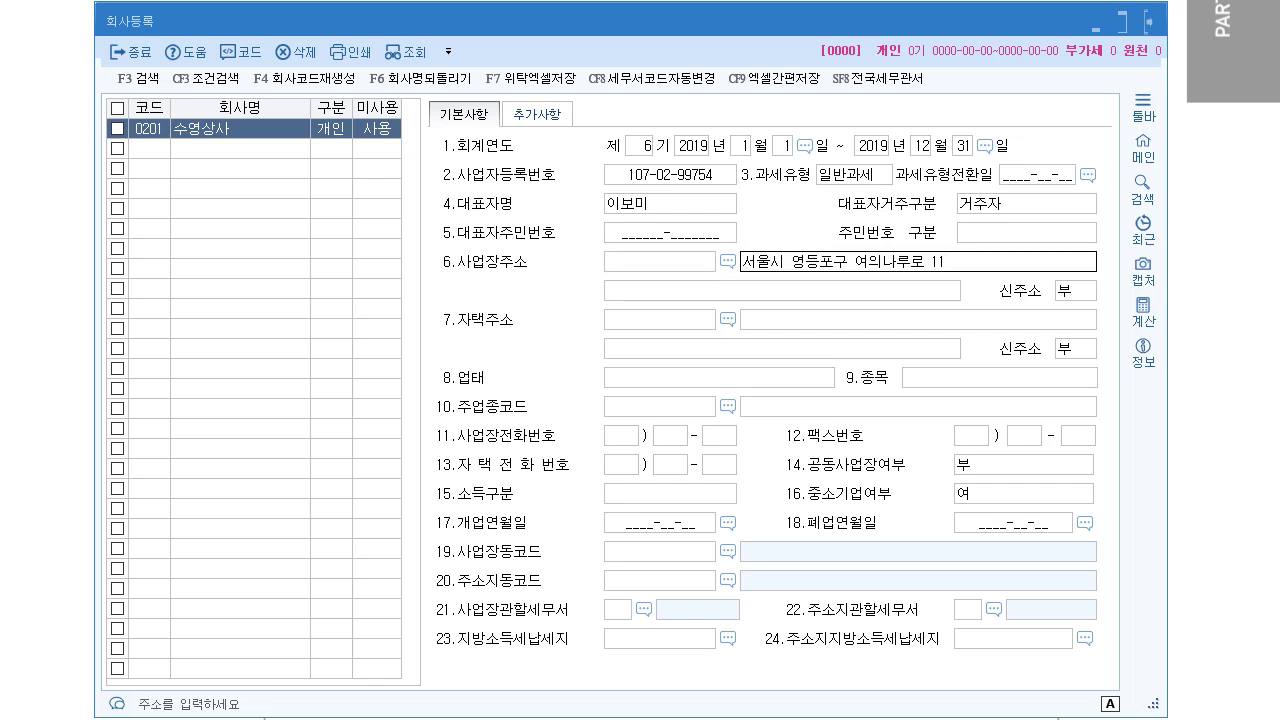
{"action": "type", "text": "7"}
{"action": "key", "text": "Return"}
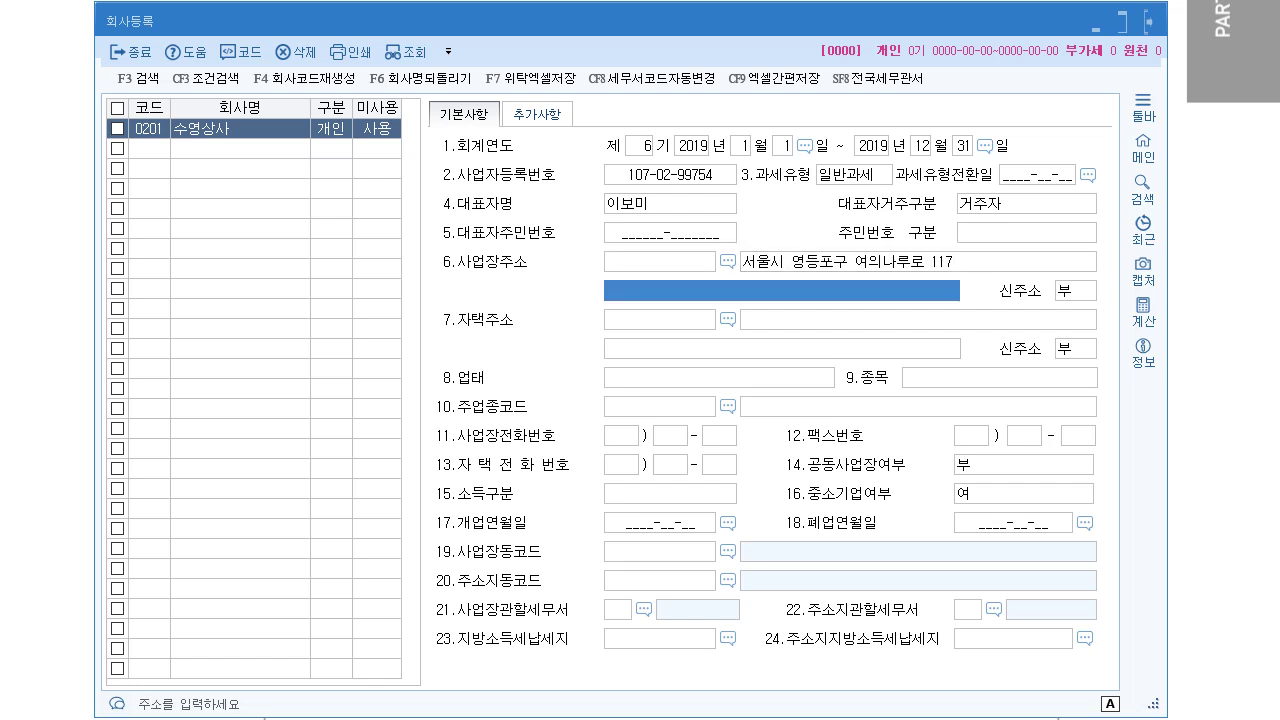
Enter 도소매 as the 업태 and check the business type and item against the certificate.
{"action": "left_click", "coordinate": [664, 380]}
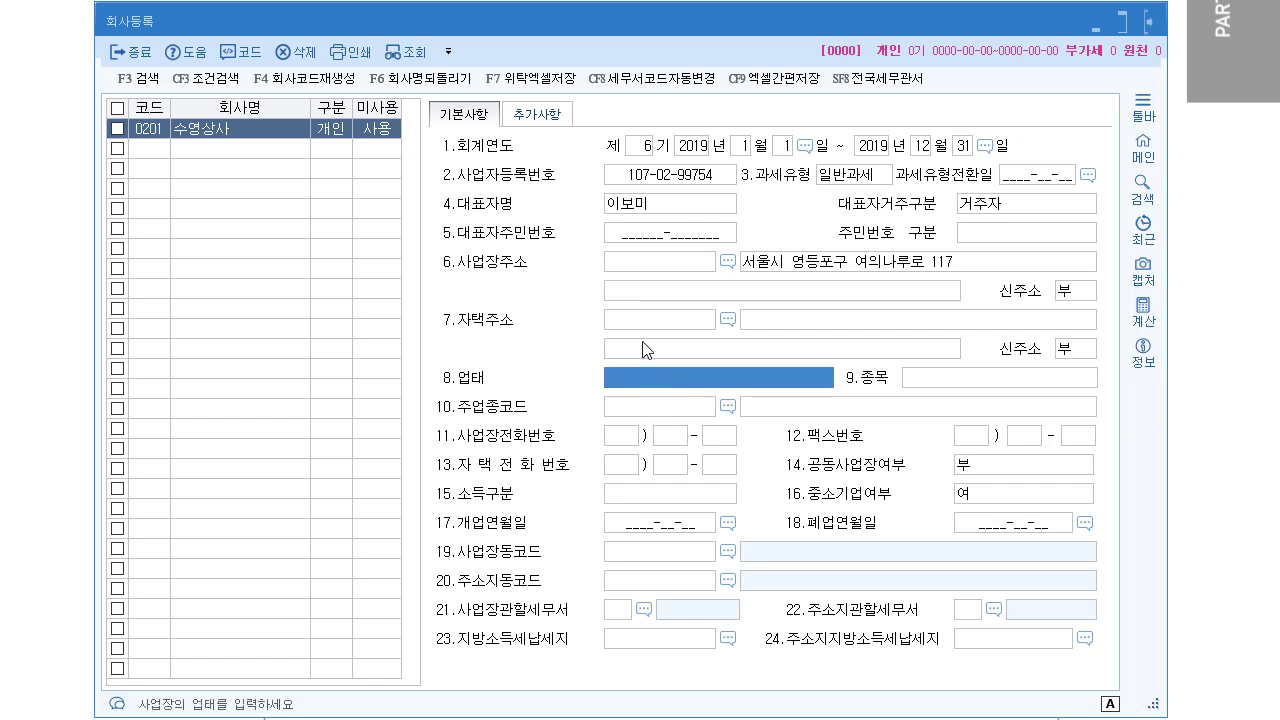
{"action": "type", "text": "도소매"}
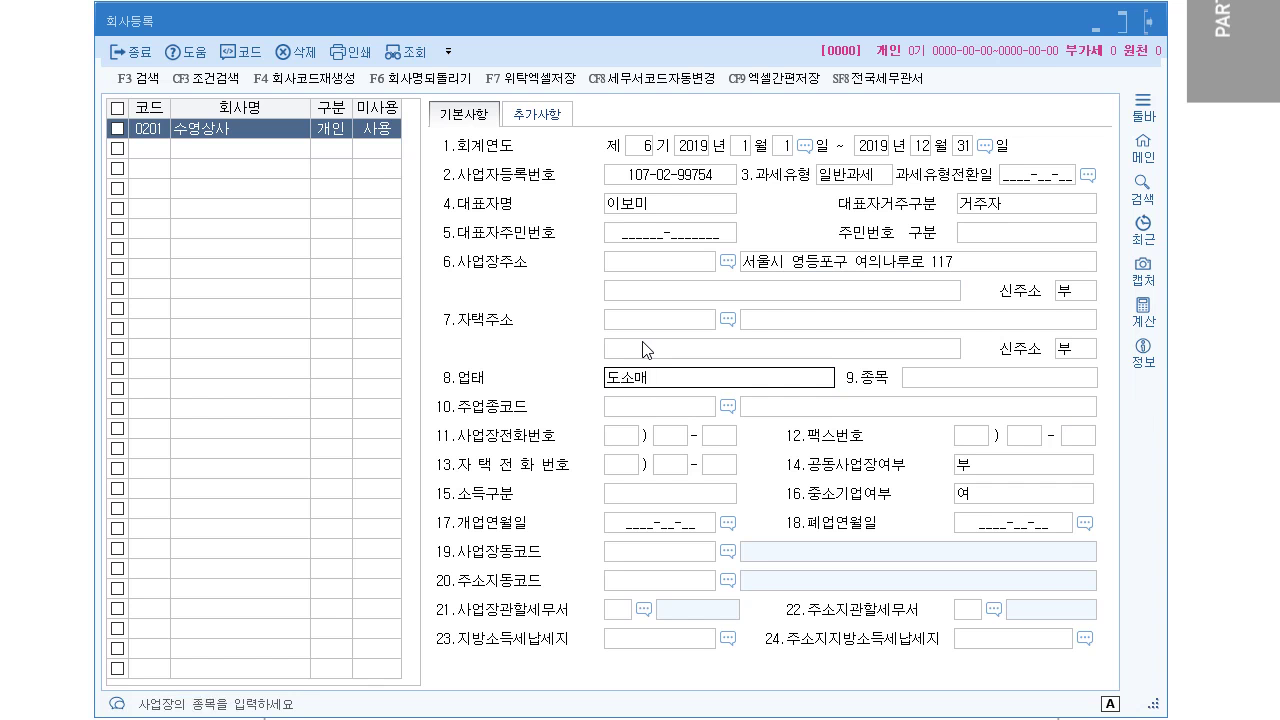
{"action": "key", "text": "Return"}
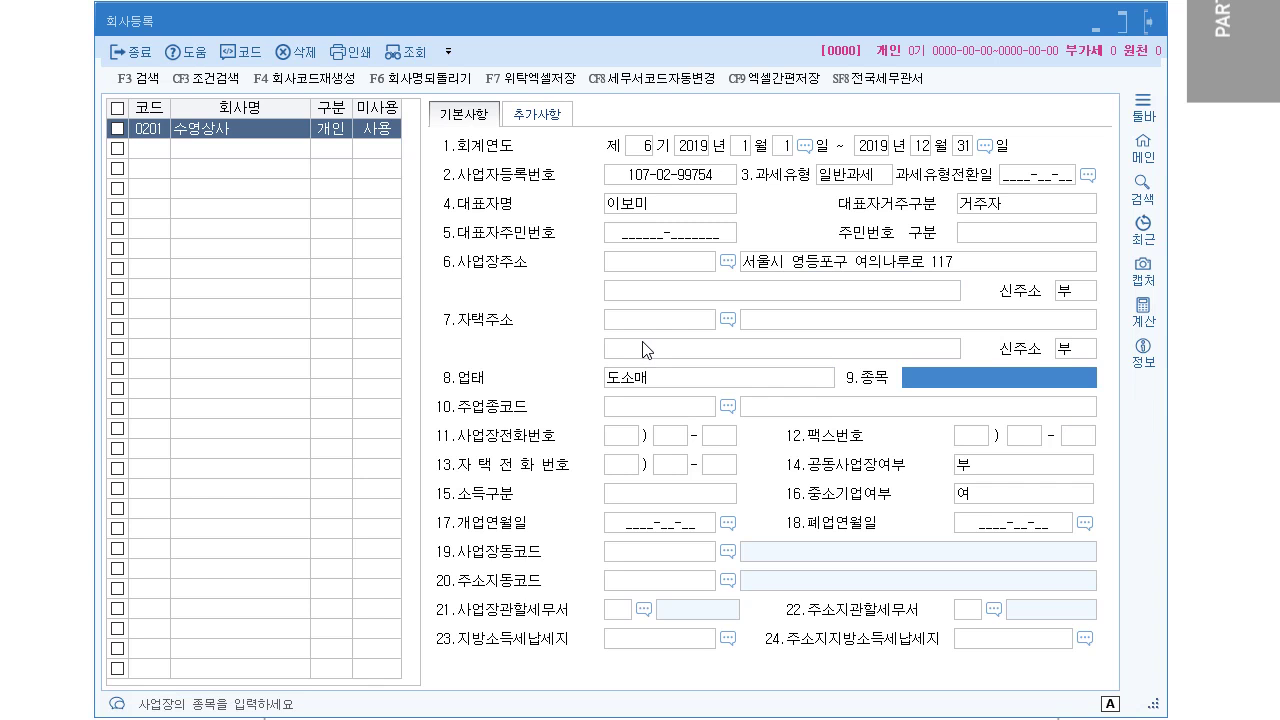
{"action": "left_click", "coordinate": [622, 406]}
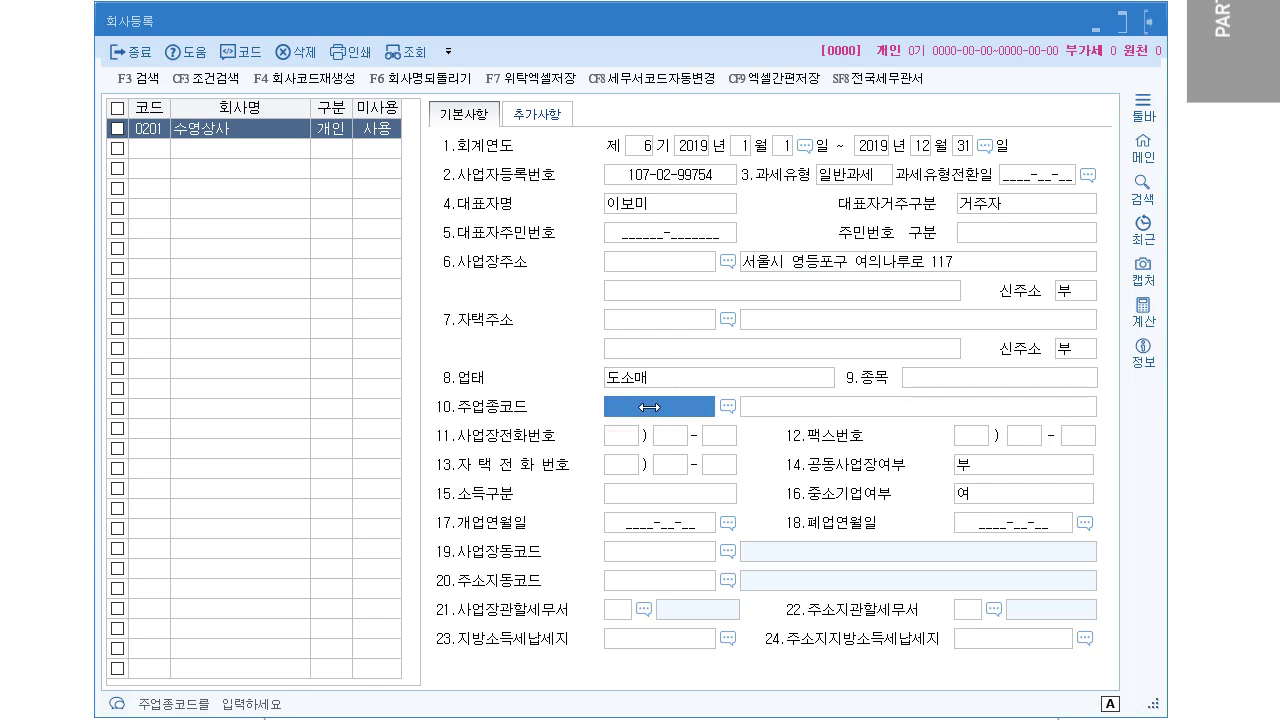
{"action": "key", "text": "alt+Tab"}
{"action": "key", "text": "alt+Tab"}
{"action": "left_click", "coordinate": [501, 397]}
{"action": "left_click", "coordinate": [621, 377]}
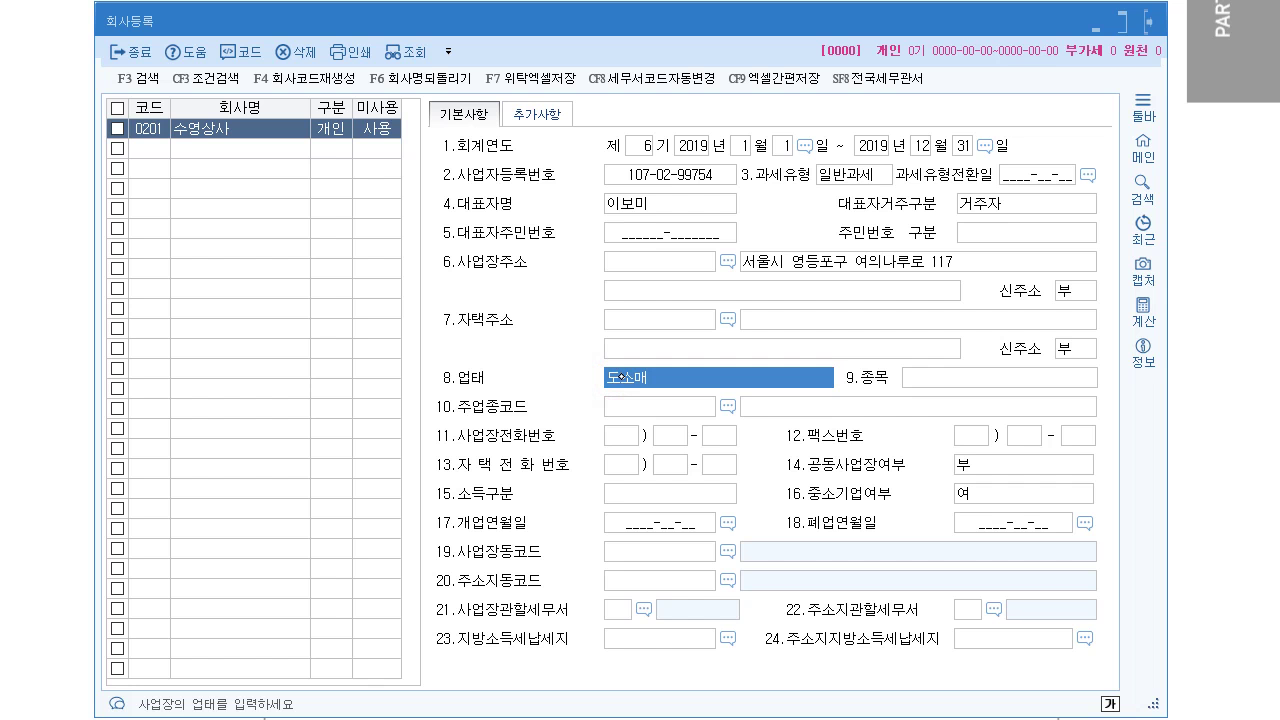
Set the 종목 to 가구, correcting the mistyped first entry.
{"action": "left_click", "coordinate": [998, 380]}
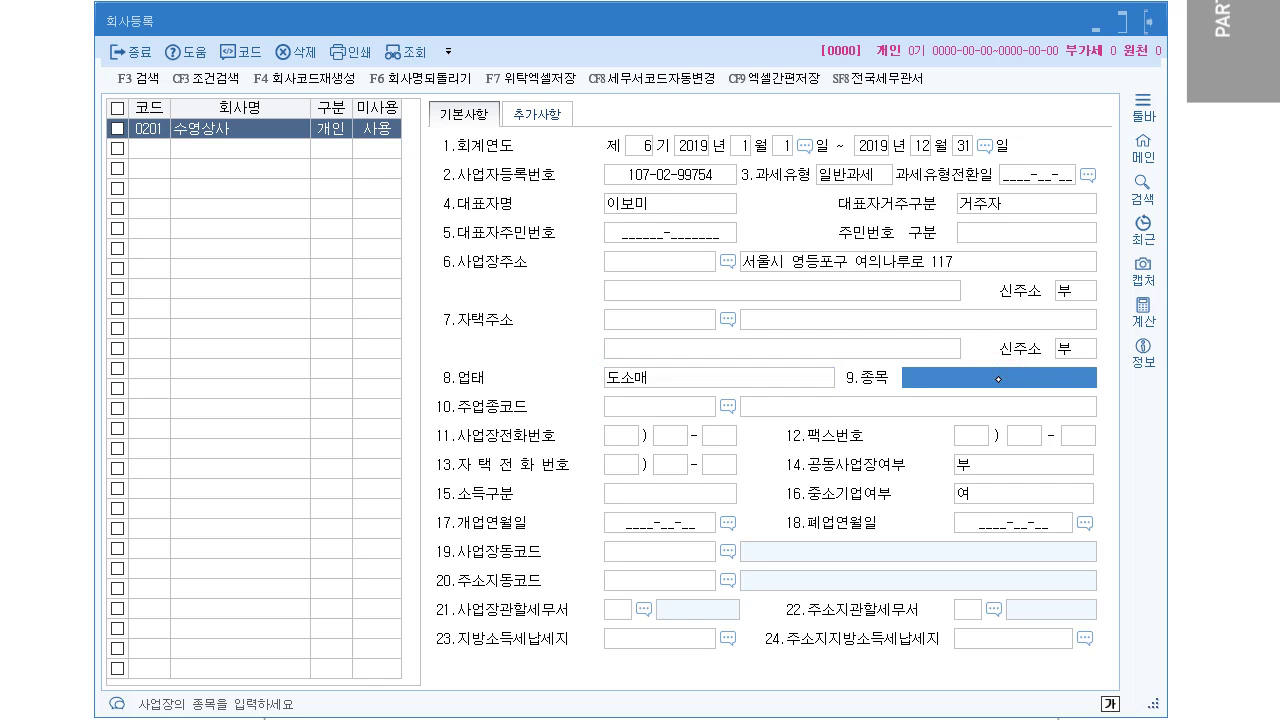
{"action": "type", "text": "강구"}
{"action": "key", "text": "Return"}
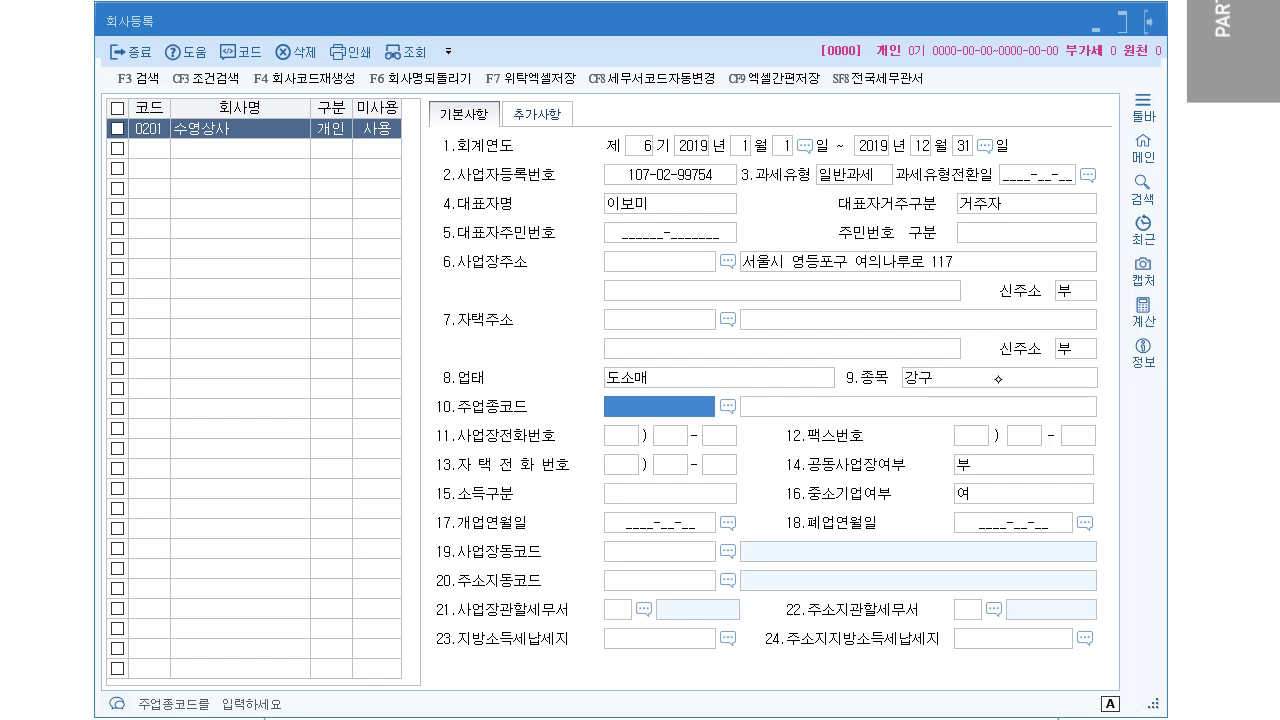
{"action": "key", "text": "Up"}
{"action": "key", "text": "Return"}
{"action": "type", "text": "가구"}
{"action": "key", "text": "Return"}
Set the 개업연월일 to 2014-01-02, leaving the fields between 종목 and the opening date as they are.
{"action": "left_click", "coordinate": [646, 524]}
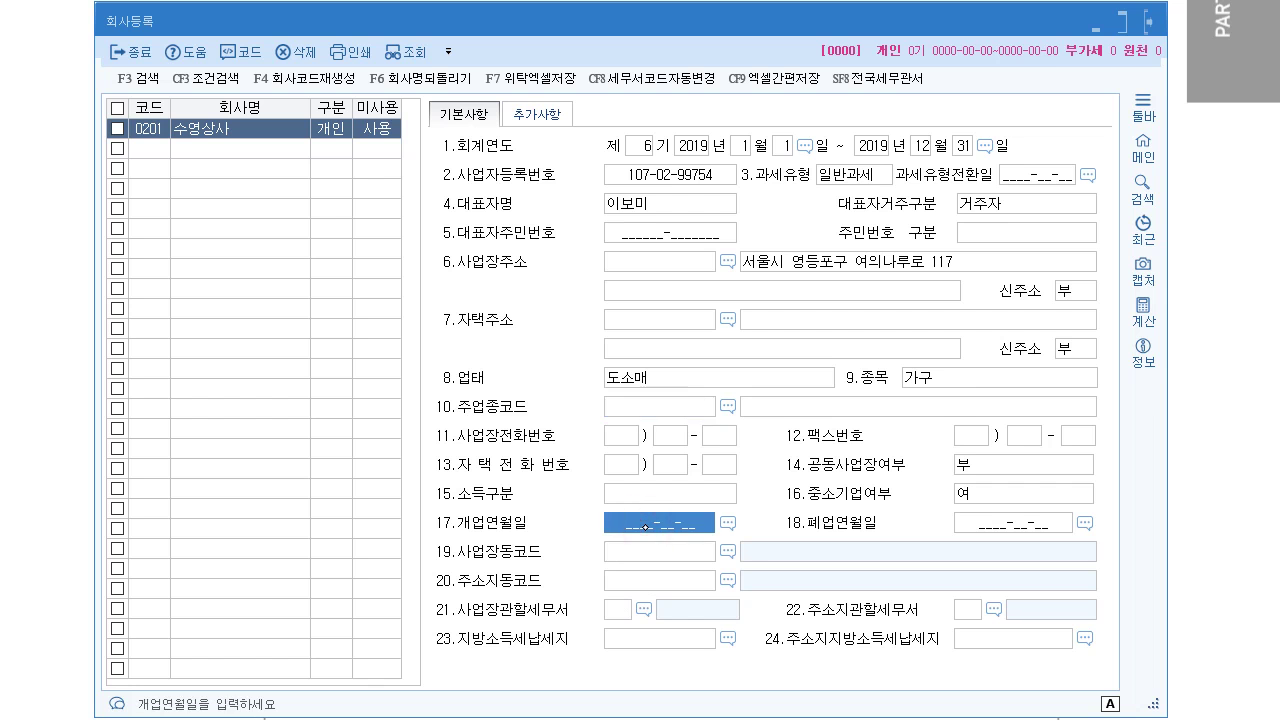
{"action": "type", "text": "2014-"}
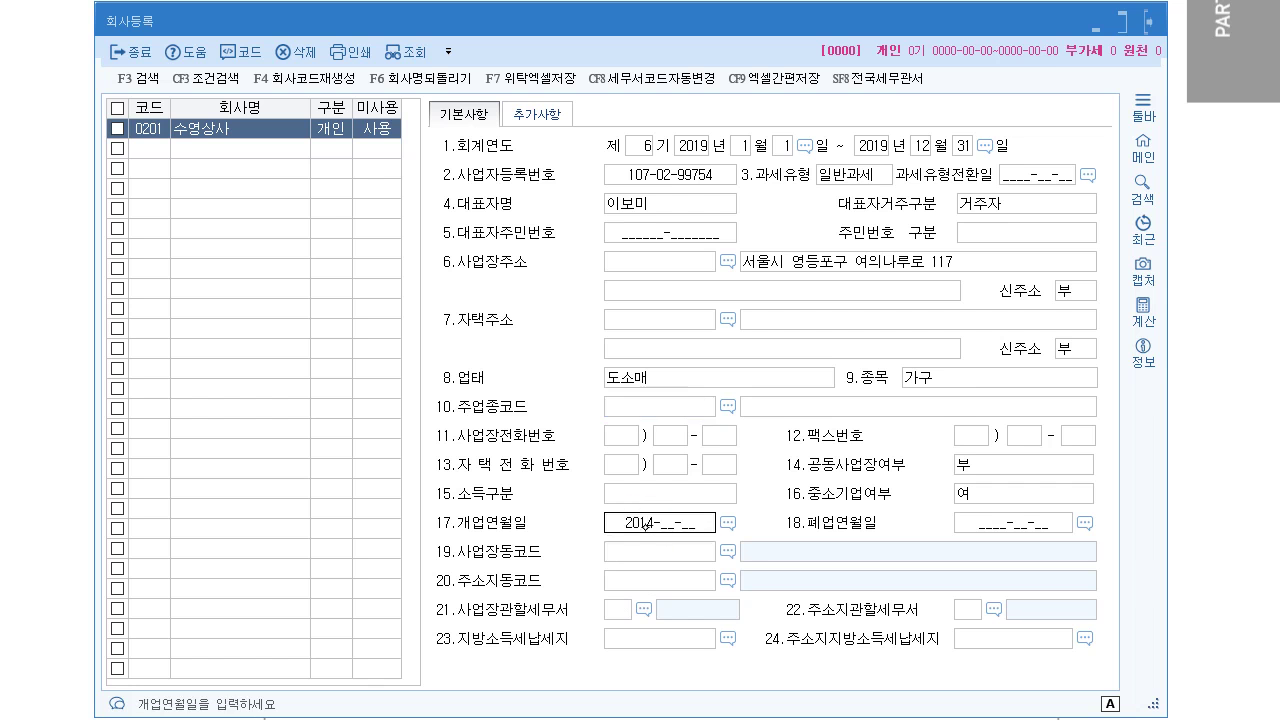
{"action": "type", "text": "01-02"}
{"action": "key", "text": "Return"}
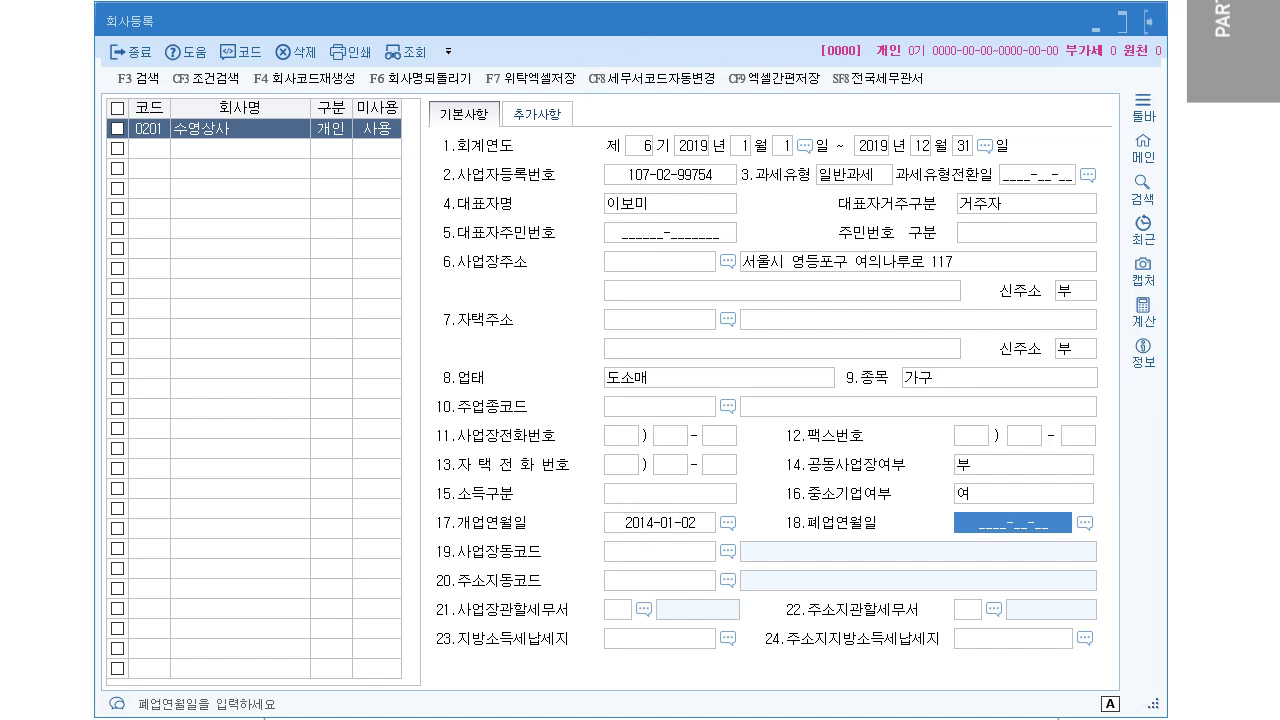
Switch to the certificate, circle its issue date and issuing tax office, and underline the district in the business address.
{"action": "left_click", "coordinate": [1096, 26]}
{"action": "scroll", "coordinate": [966, 402], "scroll_direction": "down", "scroll_amount": 4}
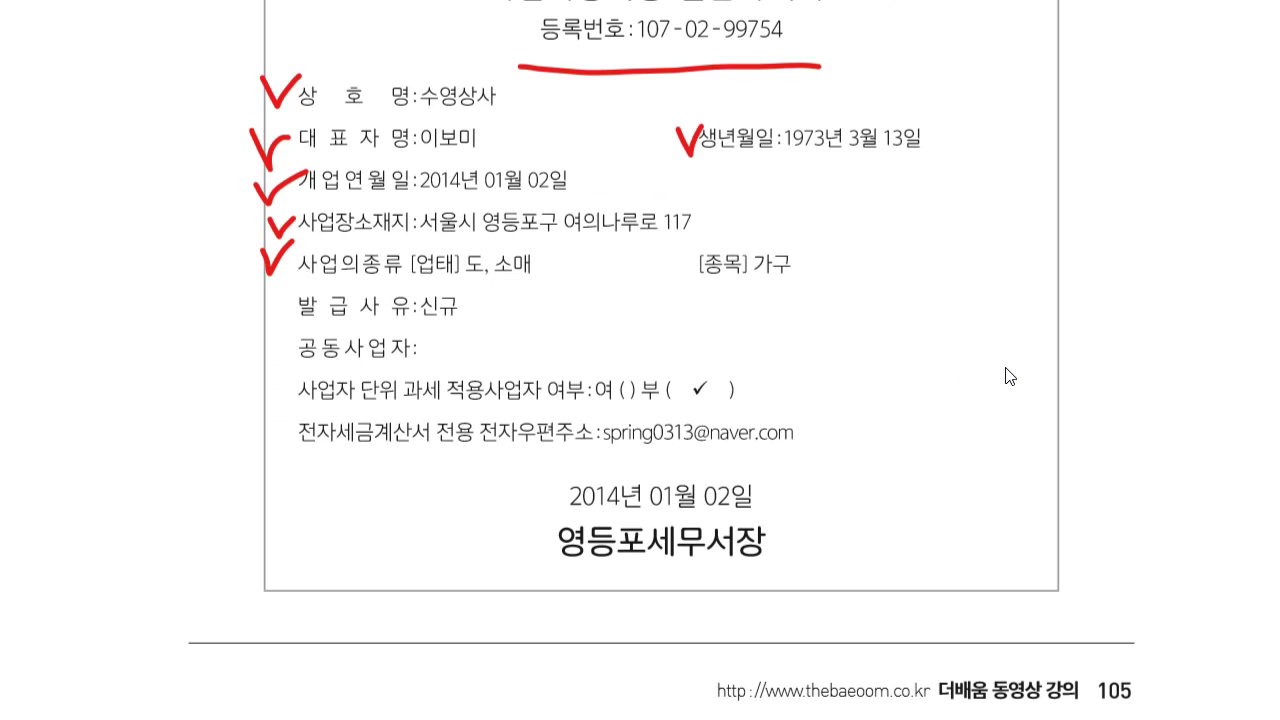
{"action": "left_click", "coordinate": [1086, 63]}
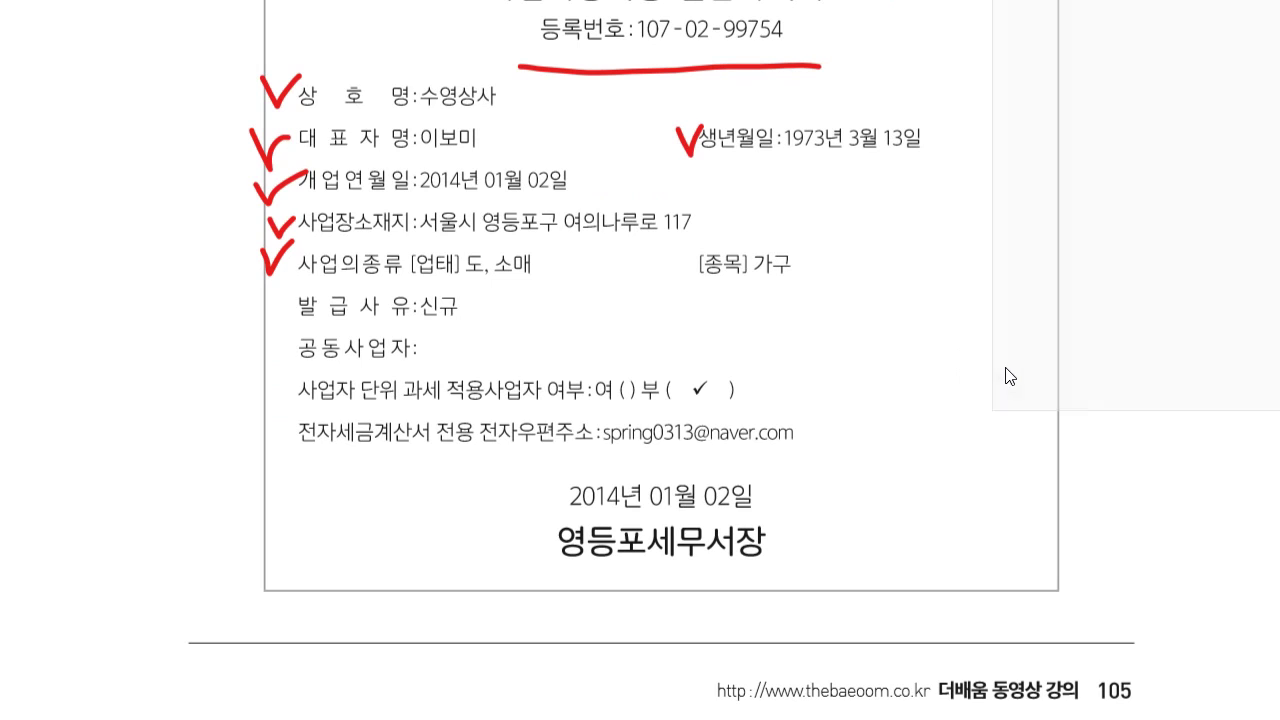
{"action": "left_click_drag", "start_coordinate": [578, 570], "coordinate": [709, 573]}
{"action": "left_click_drag", "start_coordinate": [690, 456], "coordinate": [716, 620]}
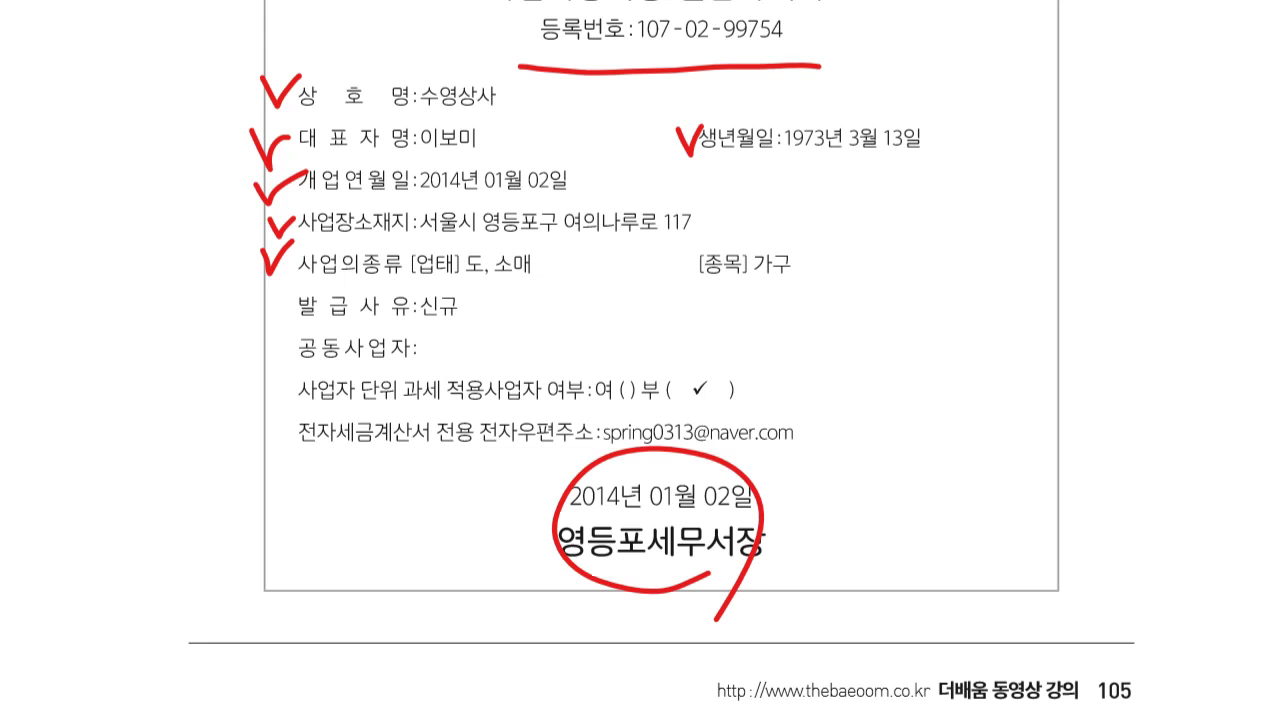
{"action": "key", "text": "ctrl+z"}
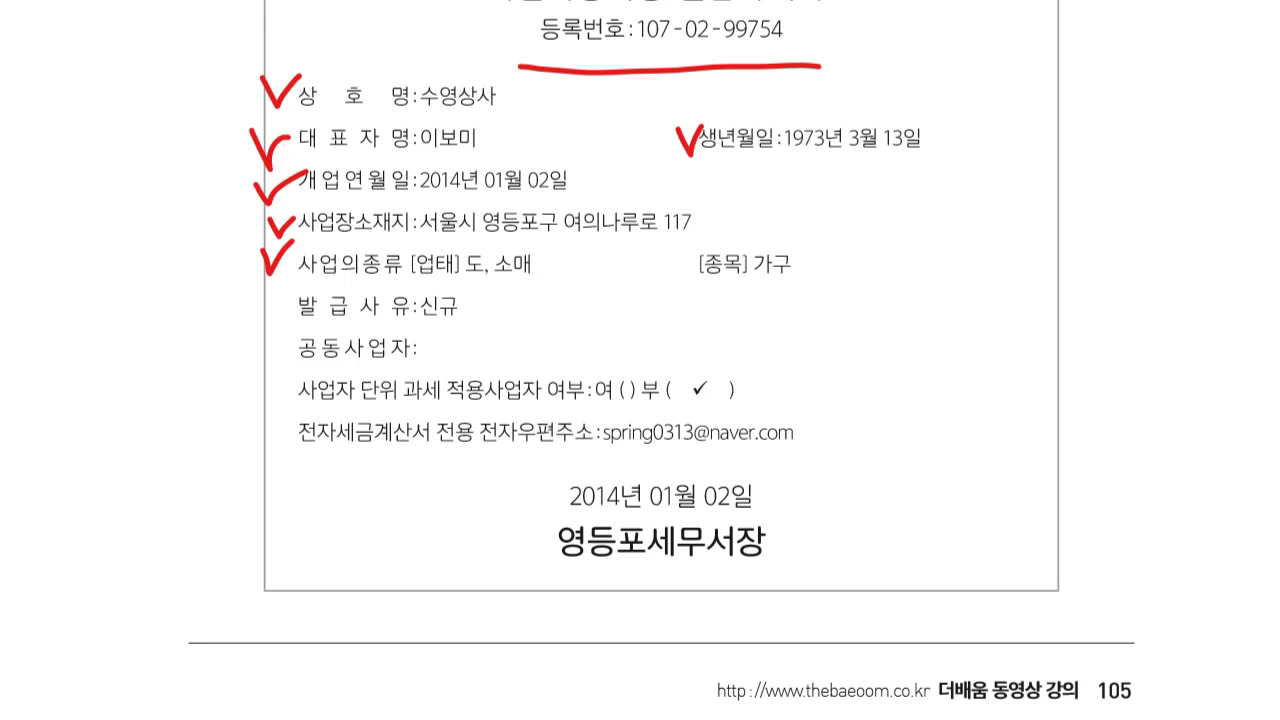
{"action": "mouse_move", "coordinate": [634, 591]}
{"action": "left_mouse_down"}
{"action": "mouse_move", "coordinate": [532, 497]}
{"action": "mouse_move", "coordinate": [818, 530]}
{"action": "mouse_move", "coordinate": [641, 598]}
{"action": "left_mouse_up"}
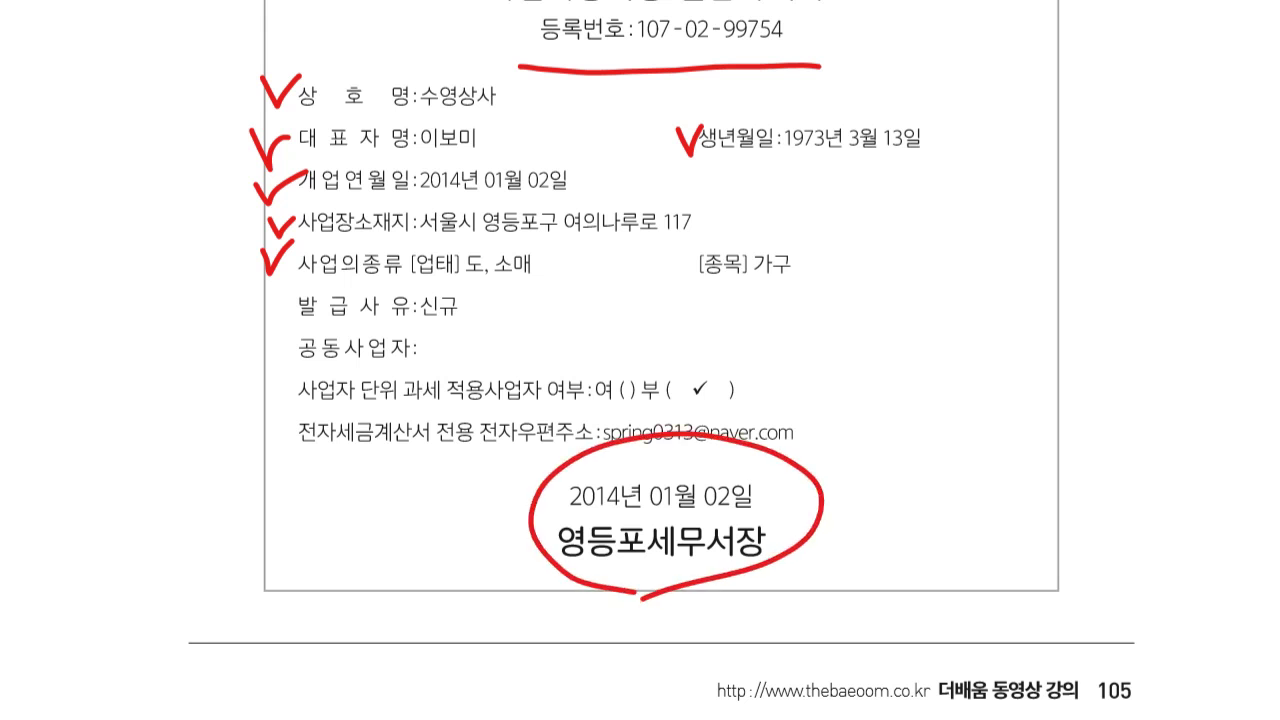
{"action": "left_click_drag", "start_coordinate": [788, 545], "coordinate": [833, 530]}
{"action": "left_click_drag", "start_coordinate": [483, 230], "coordinate": [561, 233]}
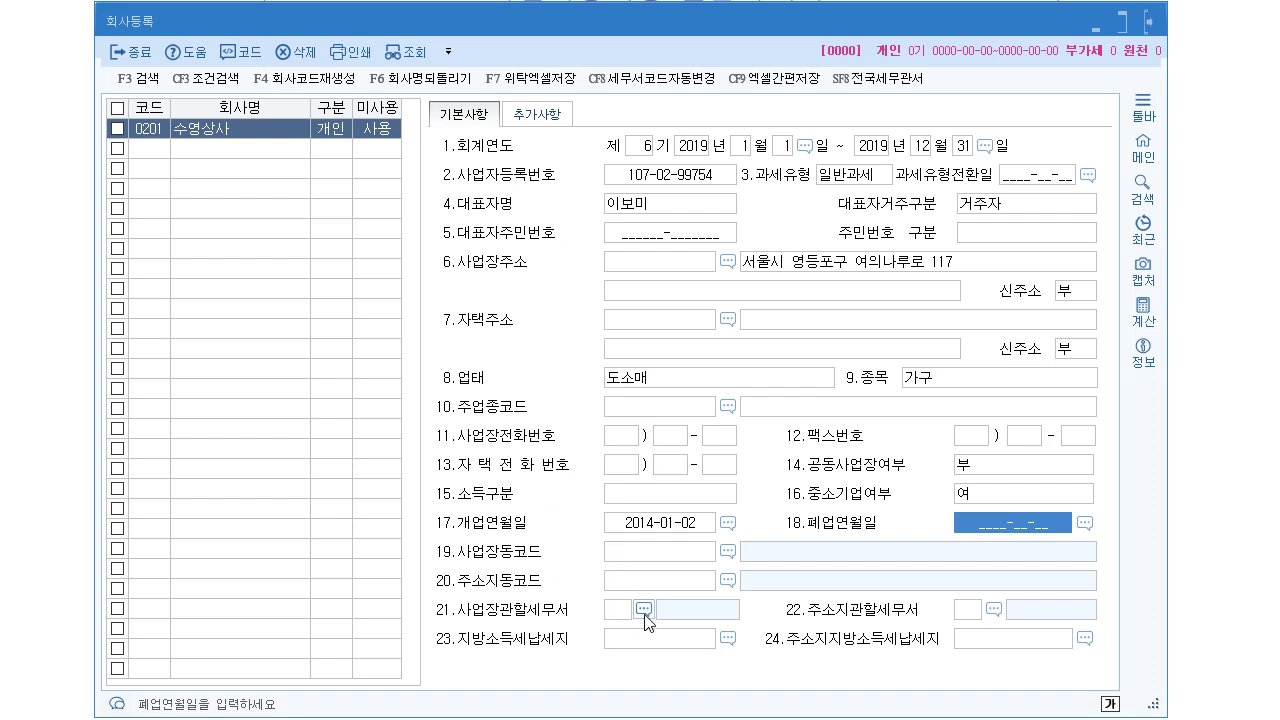
Look up 영등포 as the 사업장관할세무서 and assign its code 107.
{"action": "left_click", "coordinate": [644, 609]}
{"action": "type", "text": "영등포"}
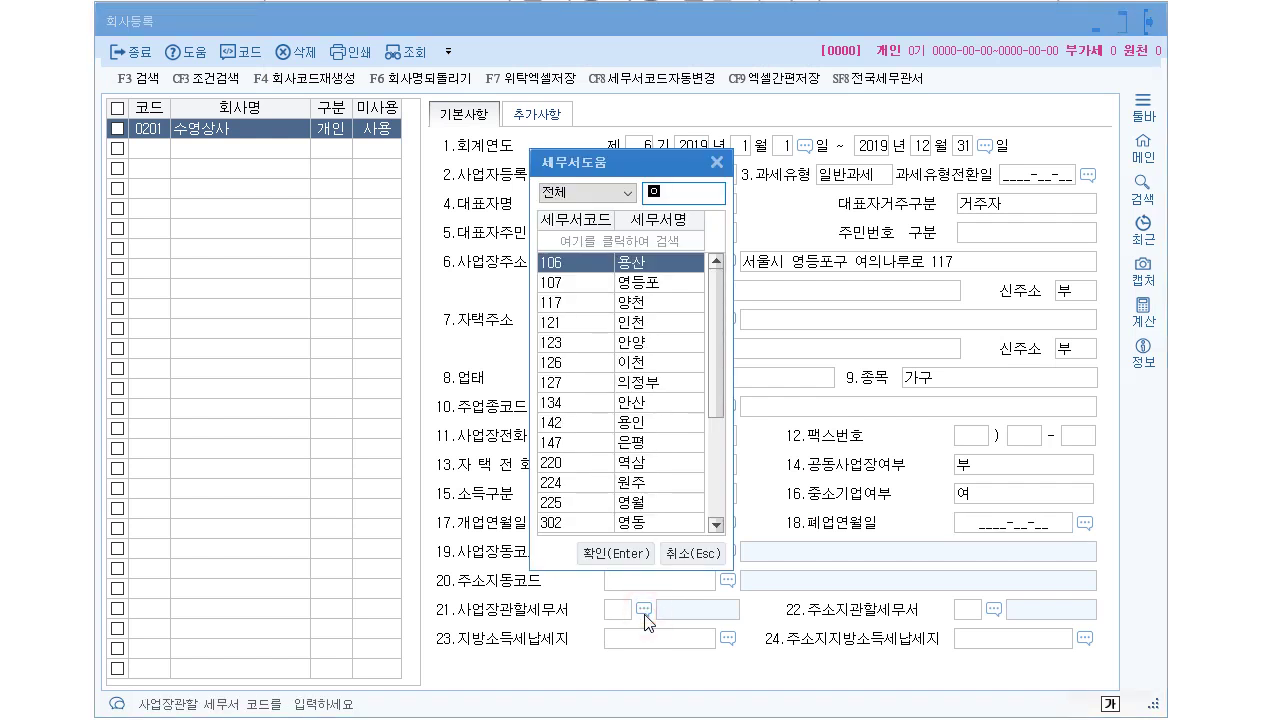
{"action": "key", "text": "Return"}
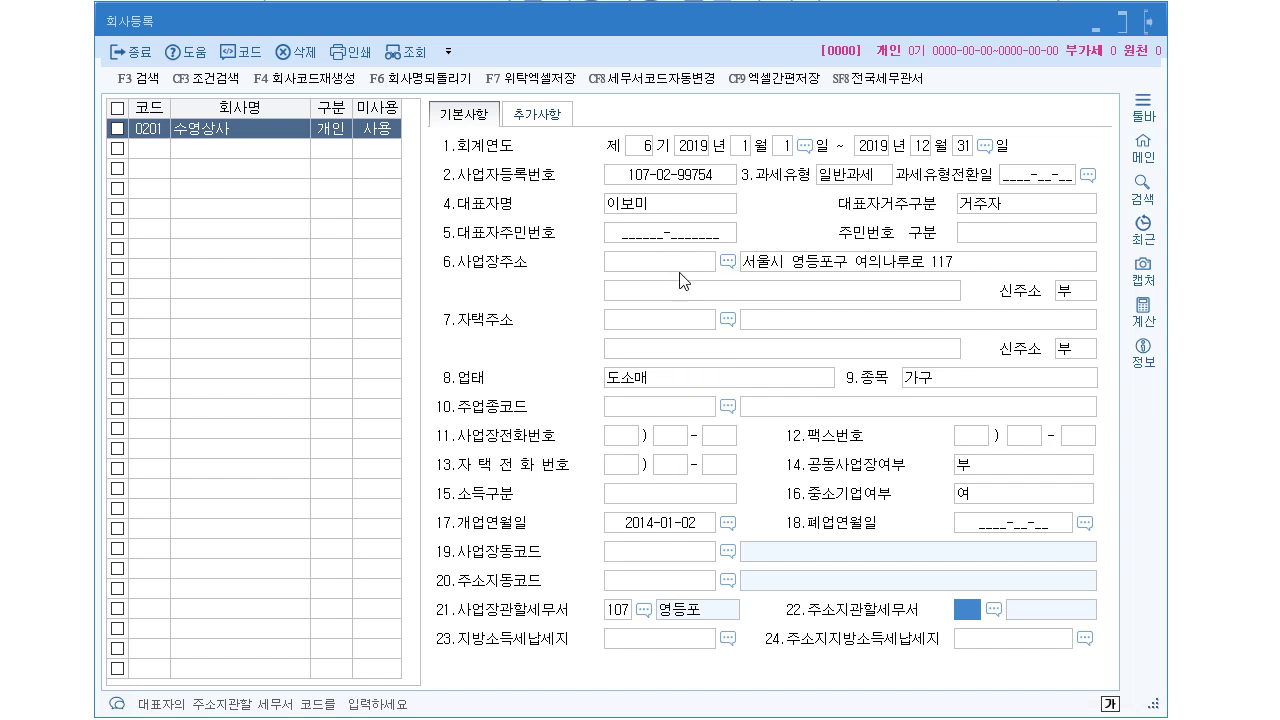
Open and cancel the 사업장동코드 lookup, leaving the code blank, and close the 회사등록 window.
{"action": "left_click", "coordinate": [727, 551]}
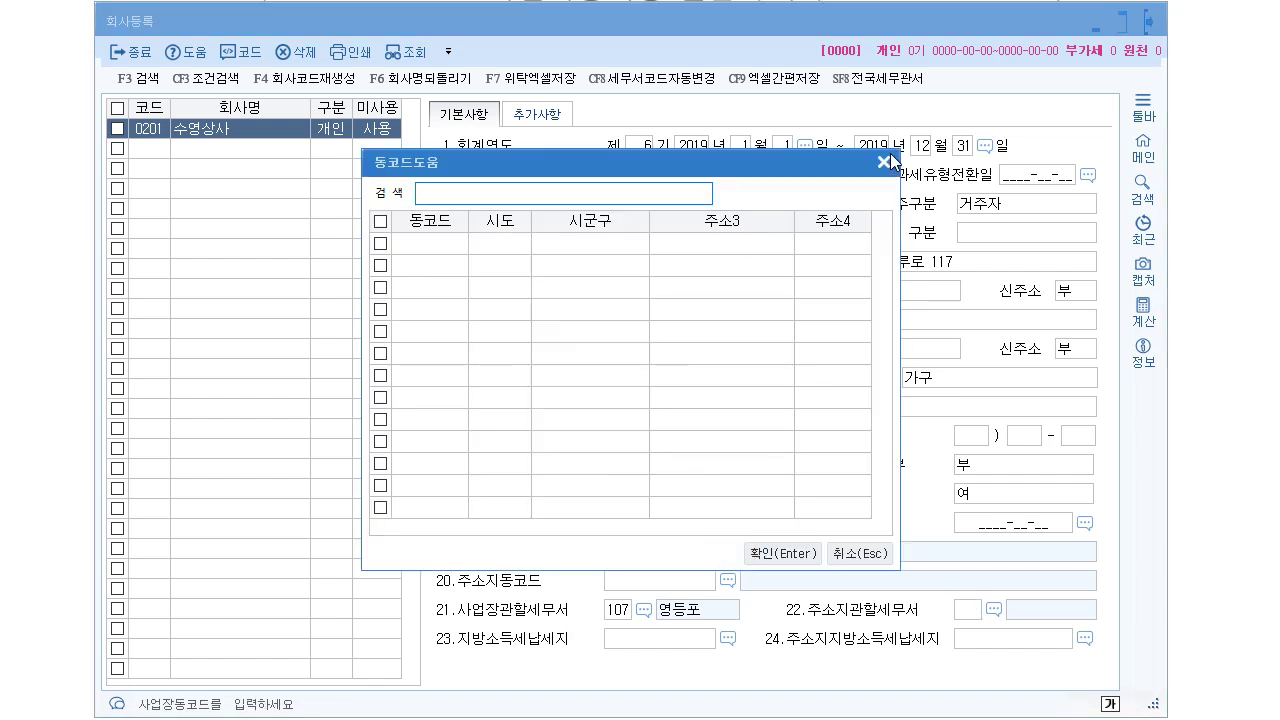
{"action": "left_click", "coordinate": [883, 158]}
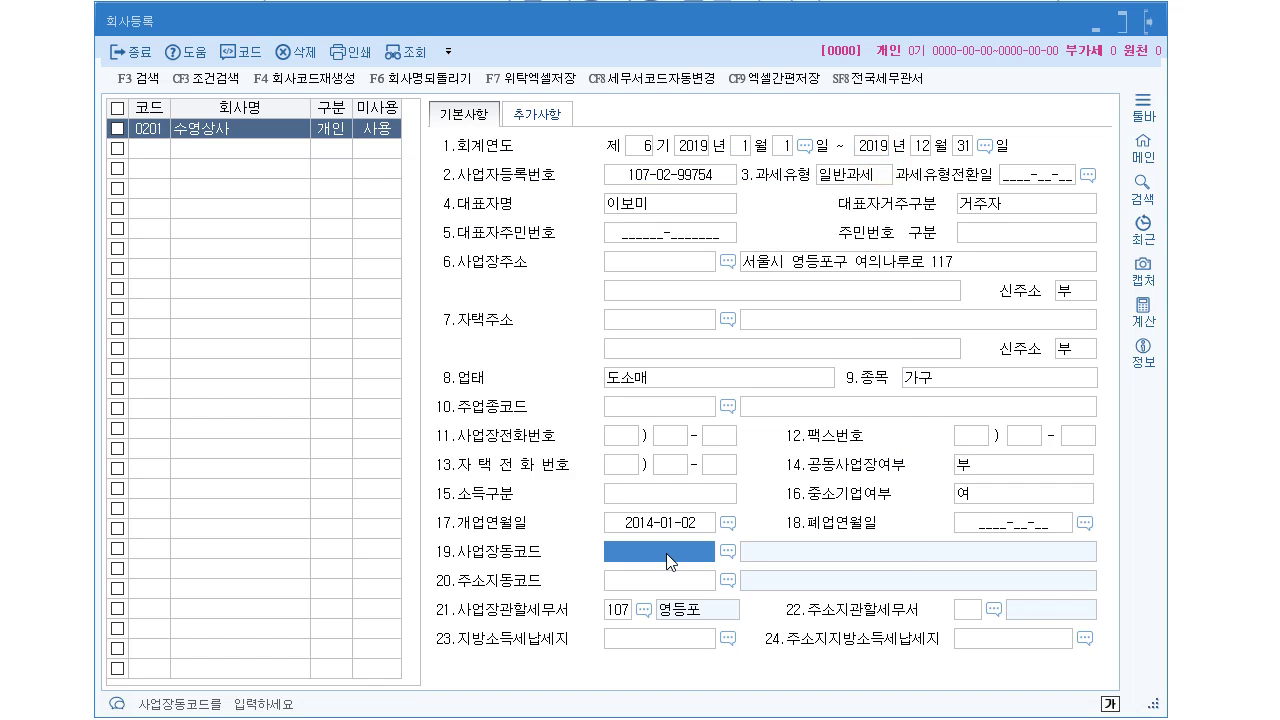
{"action": "left_click", "coordinate": [1149, 25]}
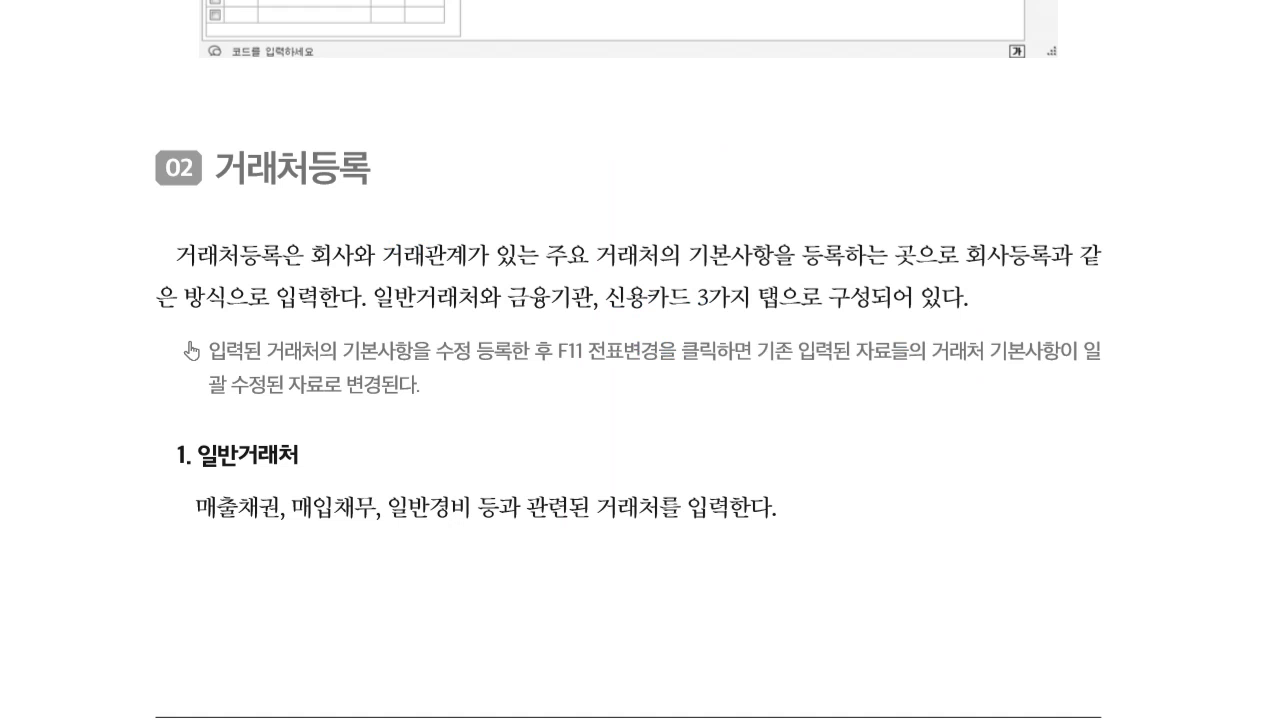
Underline 일반거래처, 금융기관 and 신용카드 in the textbook's introduction to 거래처등록.
{"action": "mouse_move", "coordinate": [503, 330]}
{"action": "left_mouse_down"}
{"action": "mouse_move", "coordinate": [530, 316]}
{"action": "mouse_move", "coordinate": [585, 320]}
{"action": "left_mouse_up"}
{"action": "left_click_drag", "start_coordinate": [372, 337], "coordinate": [486, 319]}
{"action": "left_click_drag", "start_coordinate": [614, 332], "coordinate": [682, 323]}
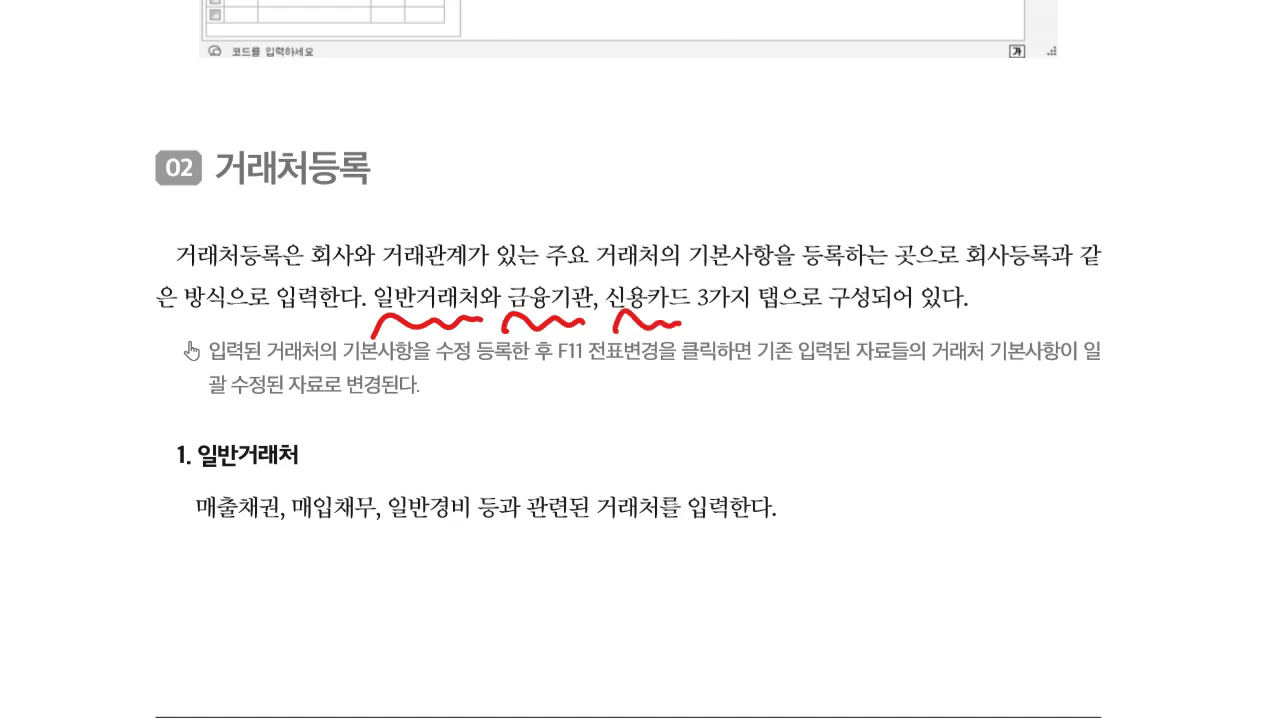